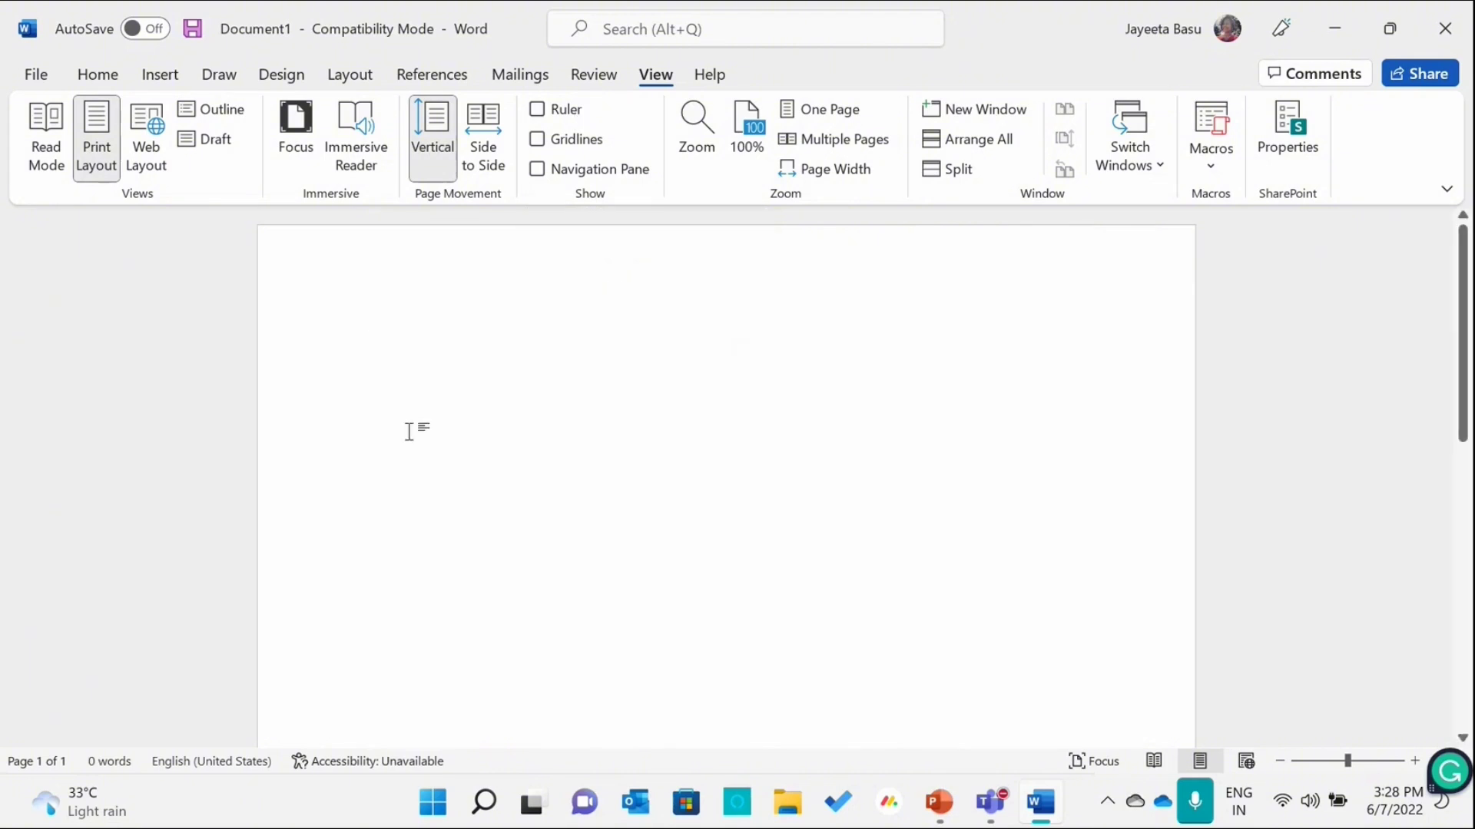
- Write "This is the session for Microsoft Word." as the document's opening line
key("Caps_Lock")
type("T")
key("Caps_Lock")
type("his ")
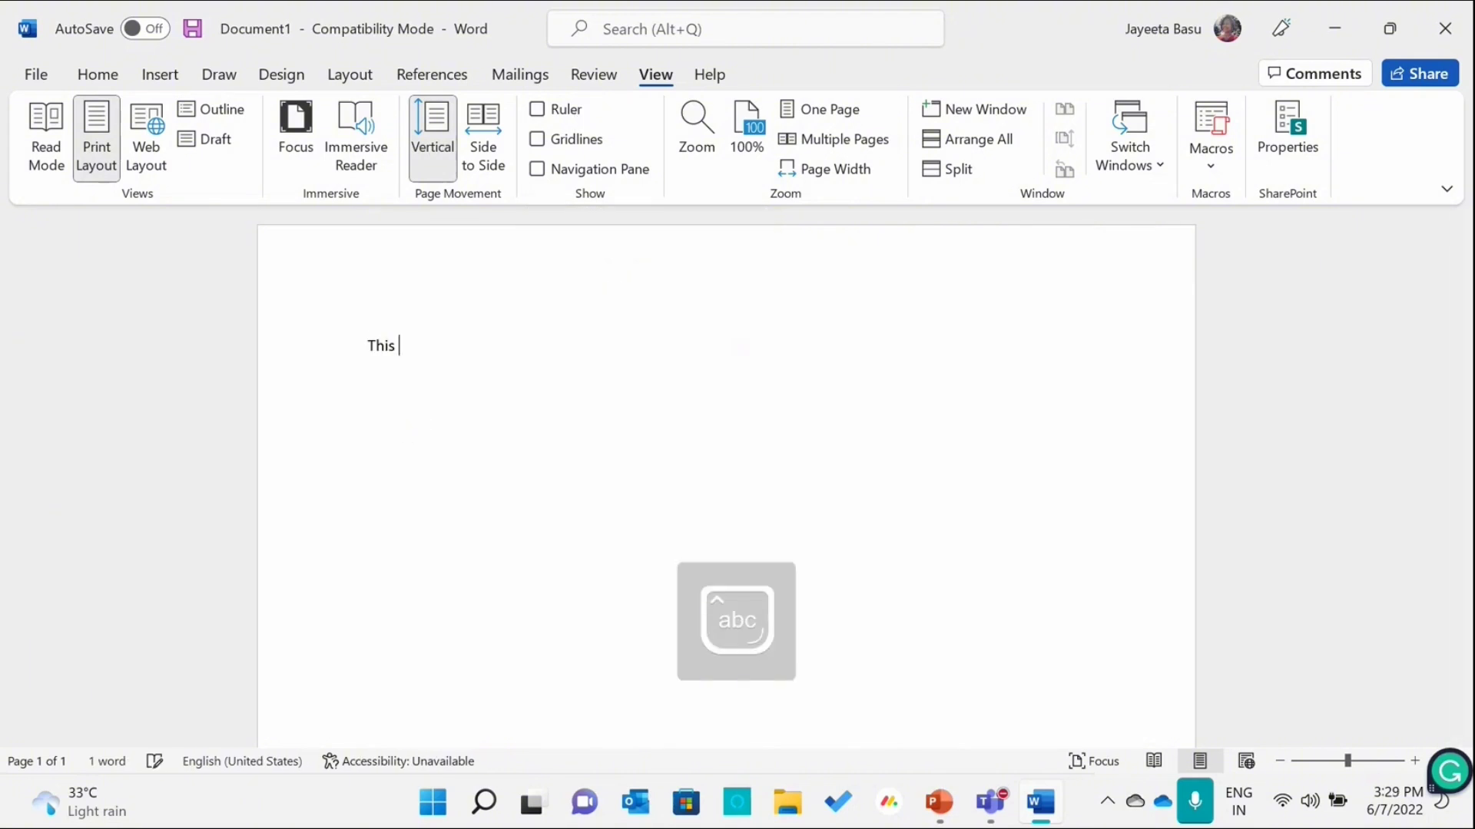
type("is the")
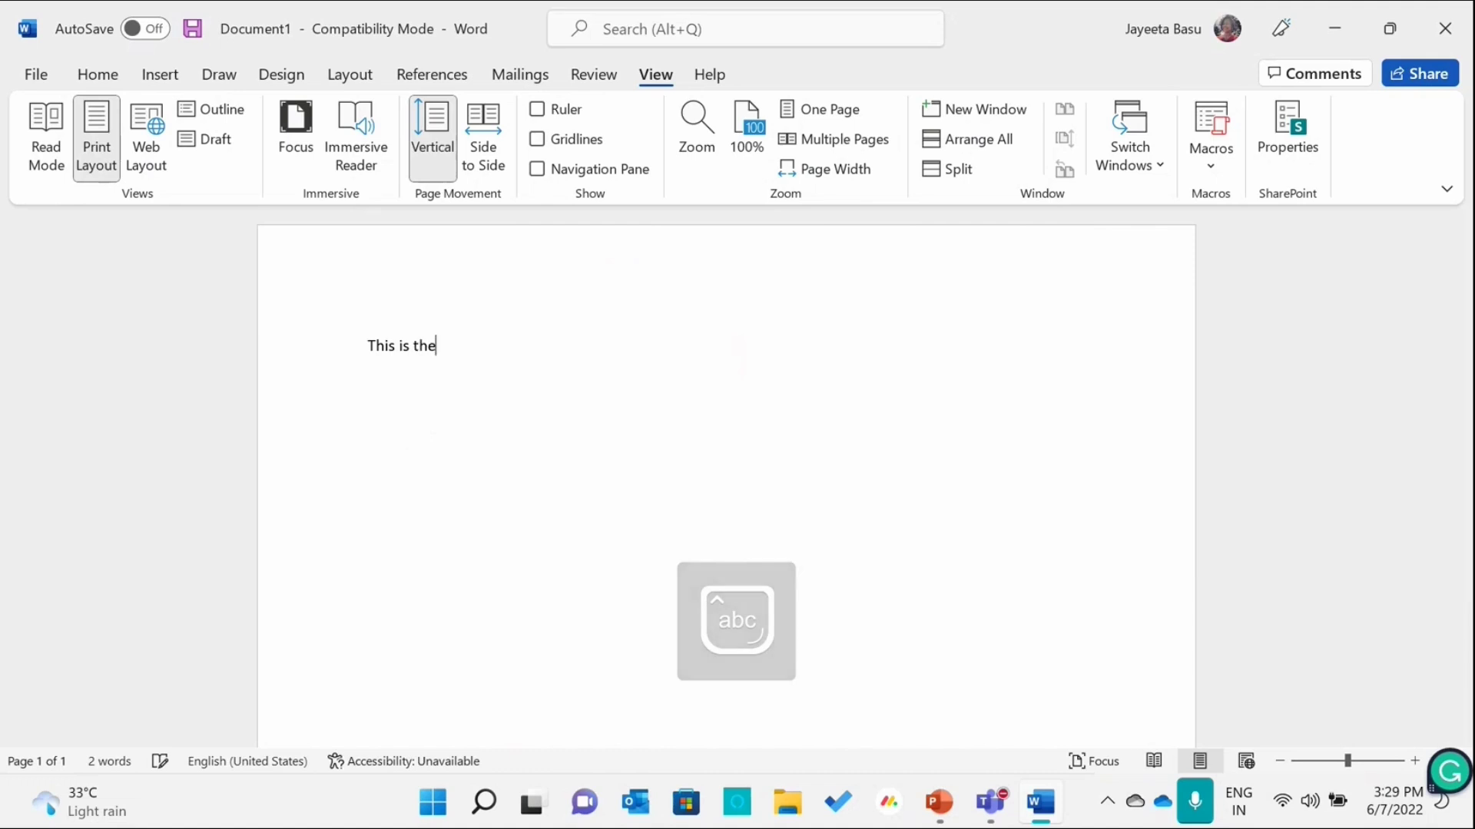
type(" session for")
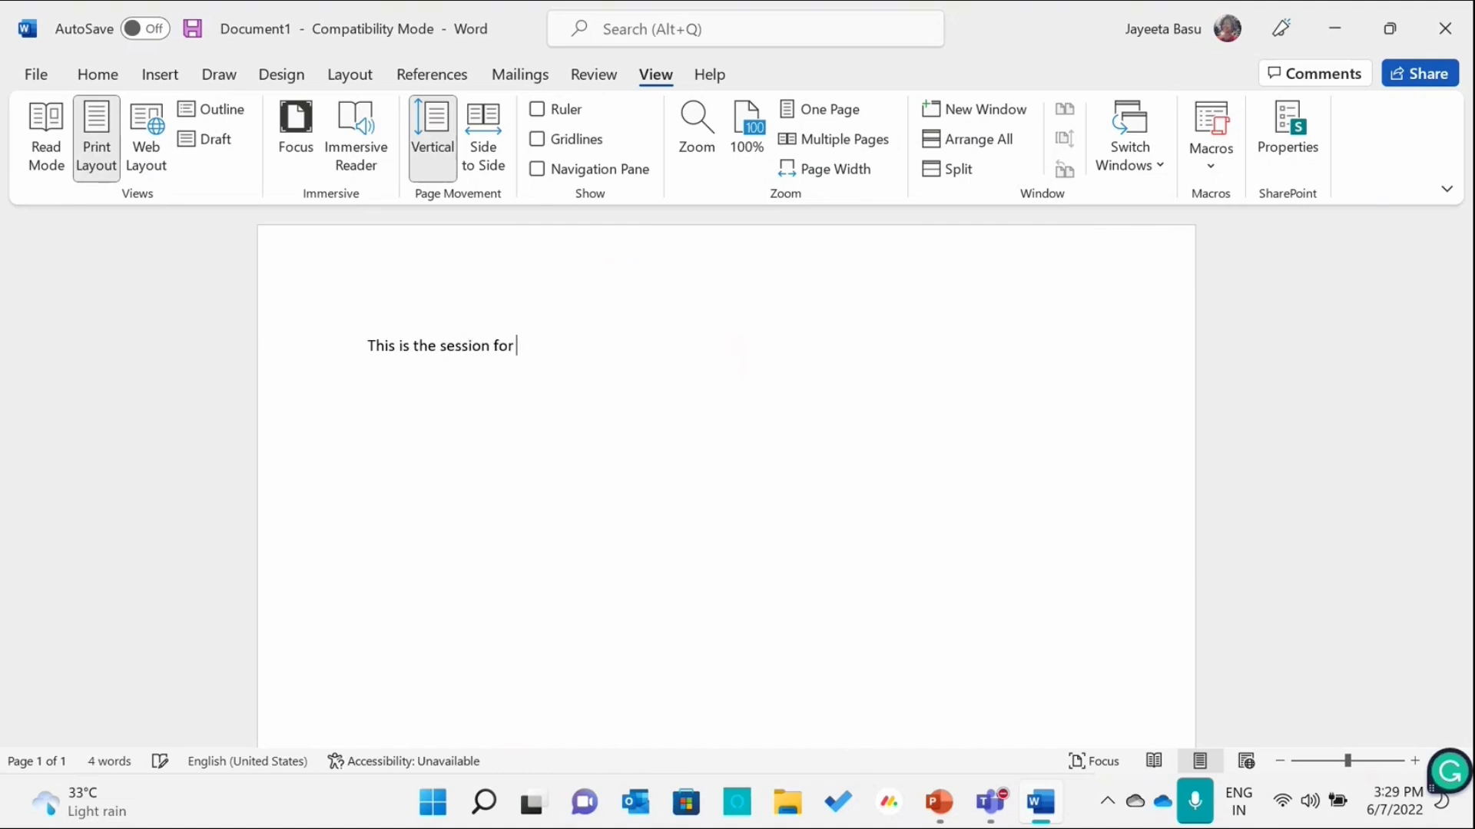
key("Caps_Lock")
type("M")
key("Caps_Lock")
type("icr")
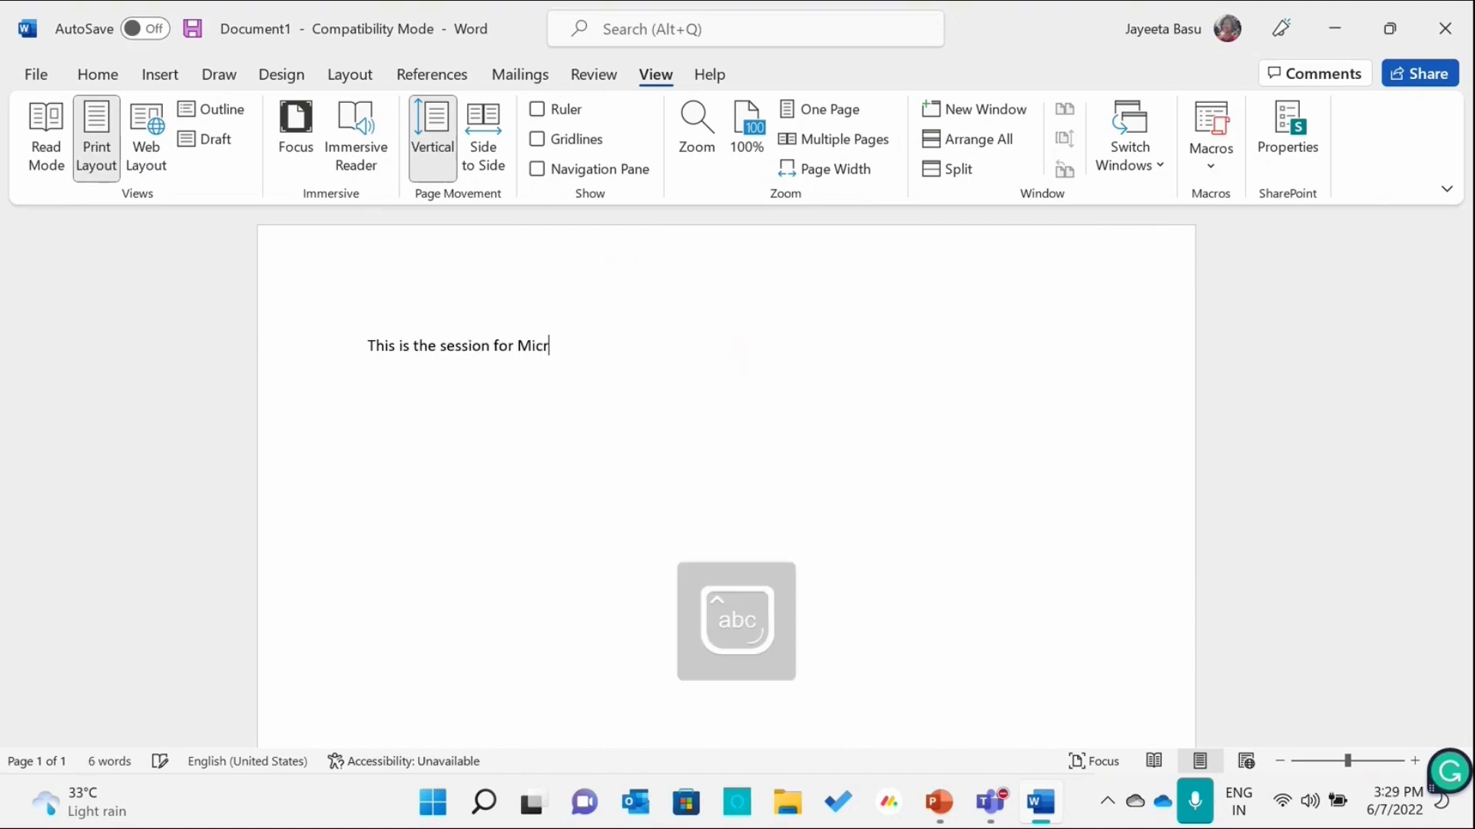
type("osoft")
key("Caps_Lock")
type("W")
key("Caps_Lock")
type("ord.")
- Add a second paragraph reading "We will be adding an image now."
key("Return")
type("We")
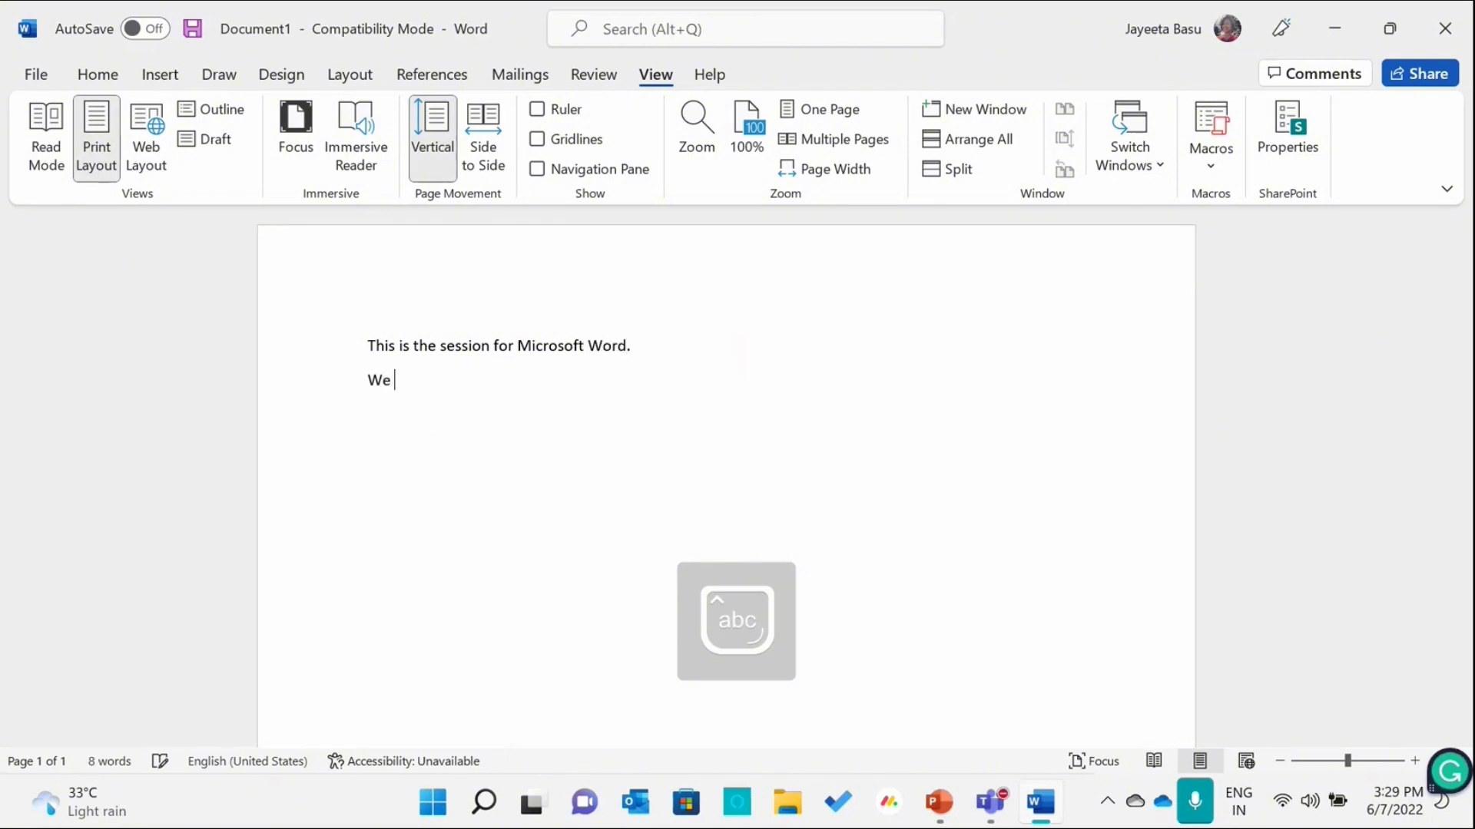
type(" will be addin")
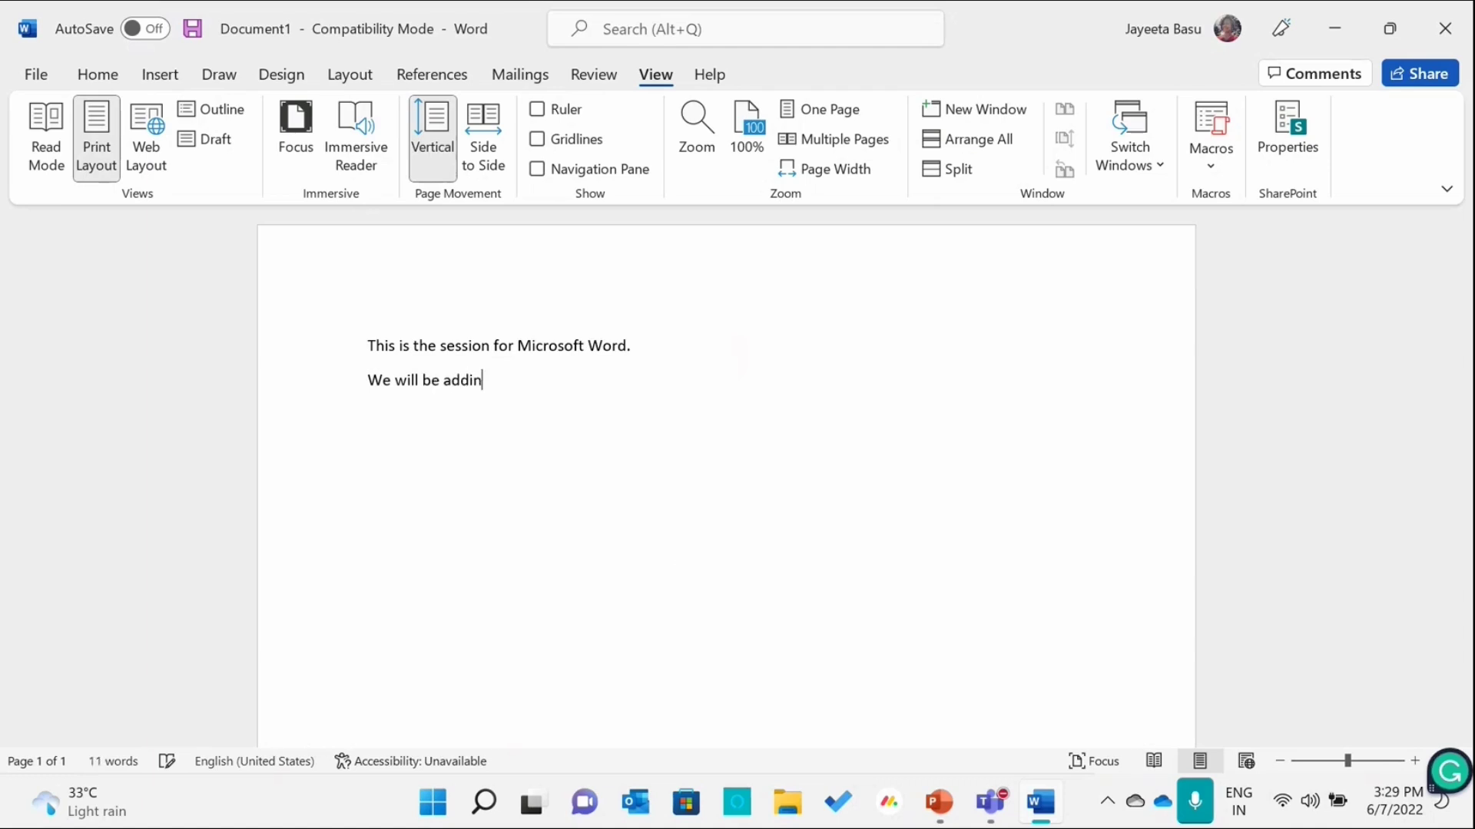
type("g an image now.")
- Insert the stock image of a white curved facade against a deep blue sky after the second sentence
left_click(163, 75)
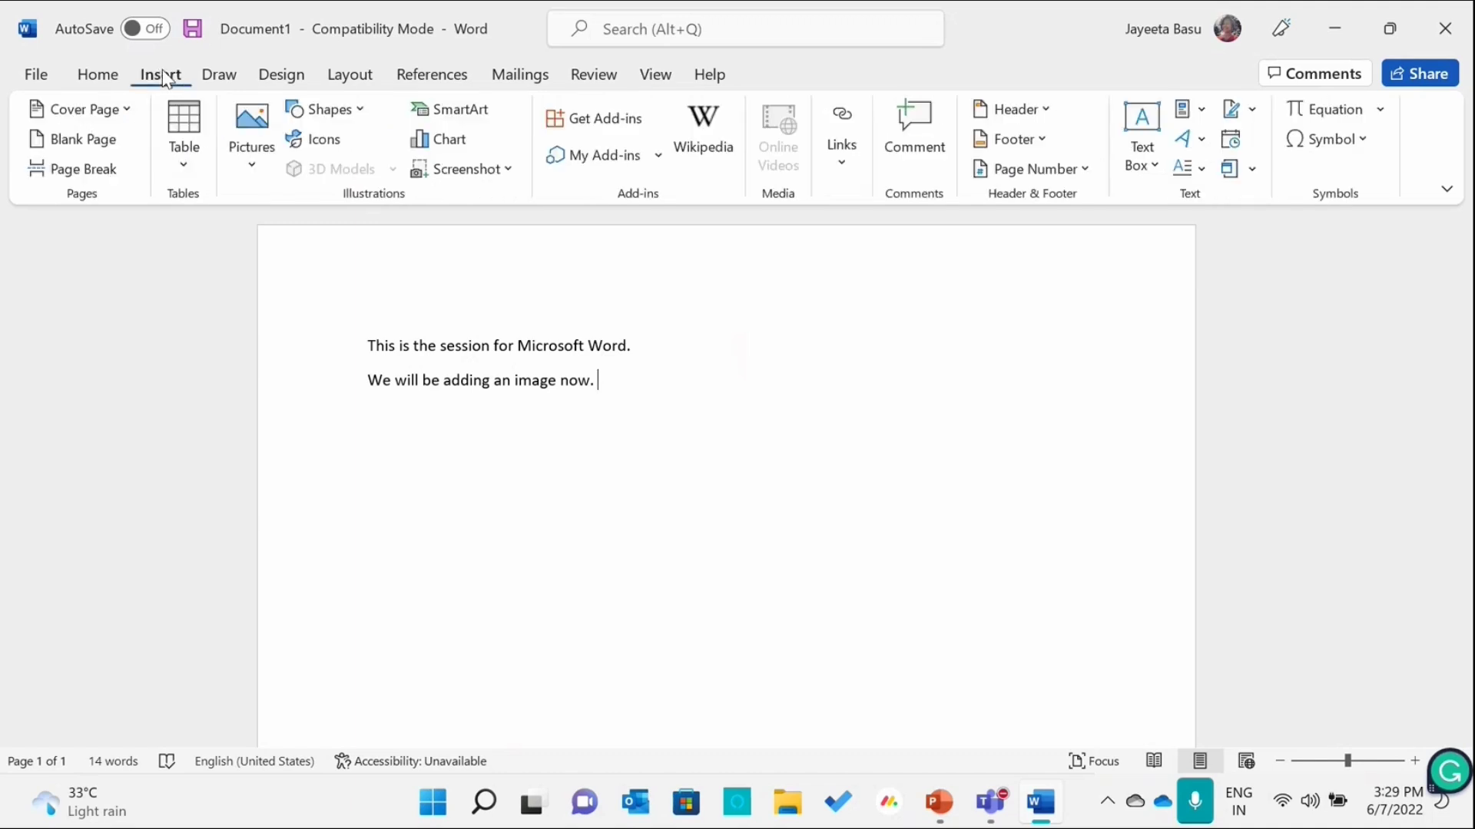
left_click(253, 153)
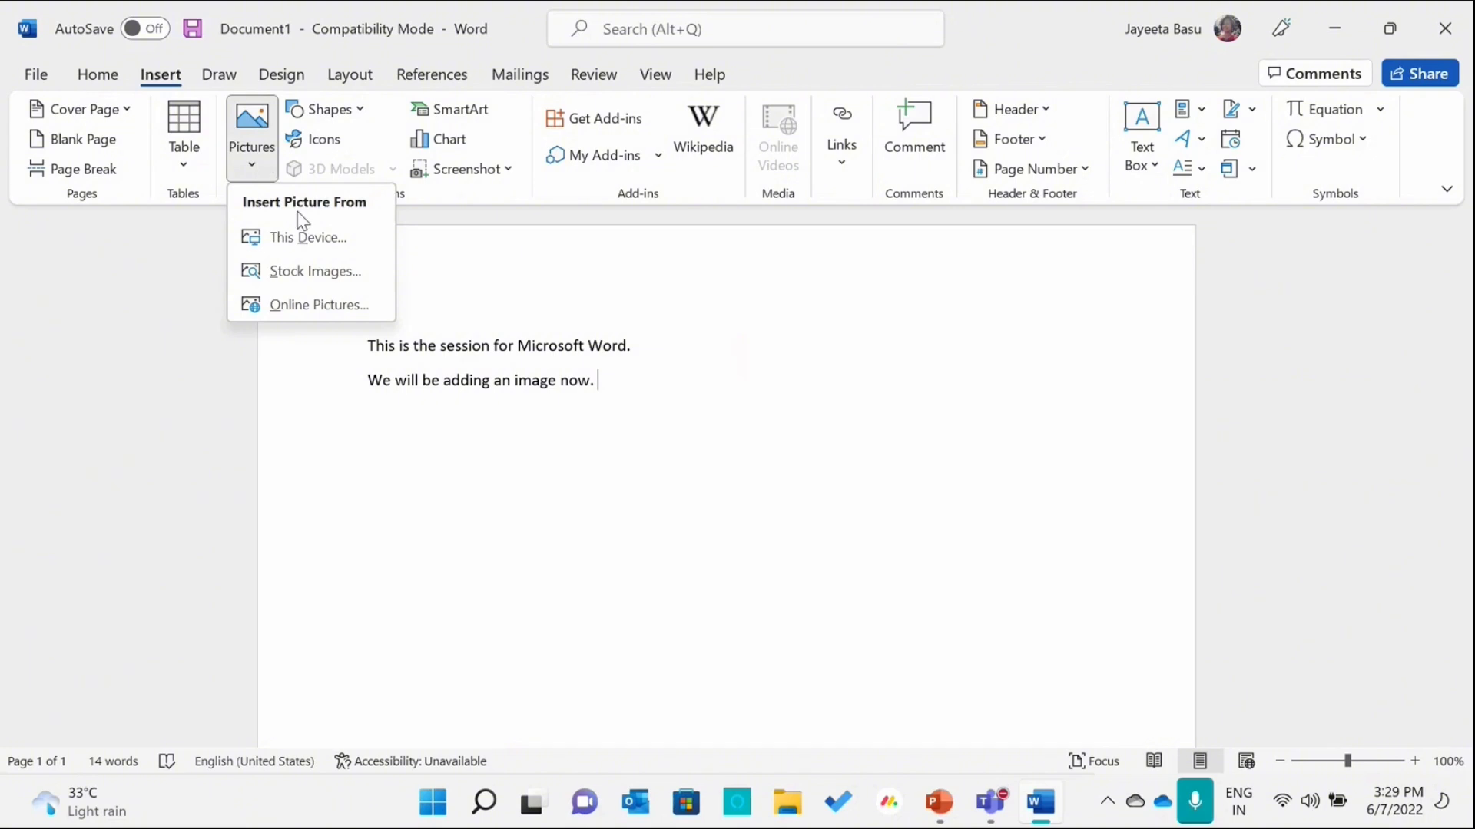
left_click(315, 271)
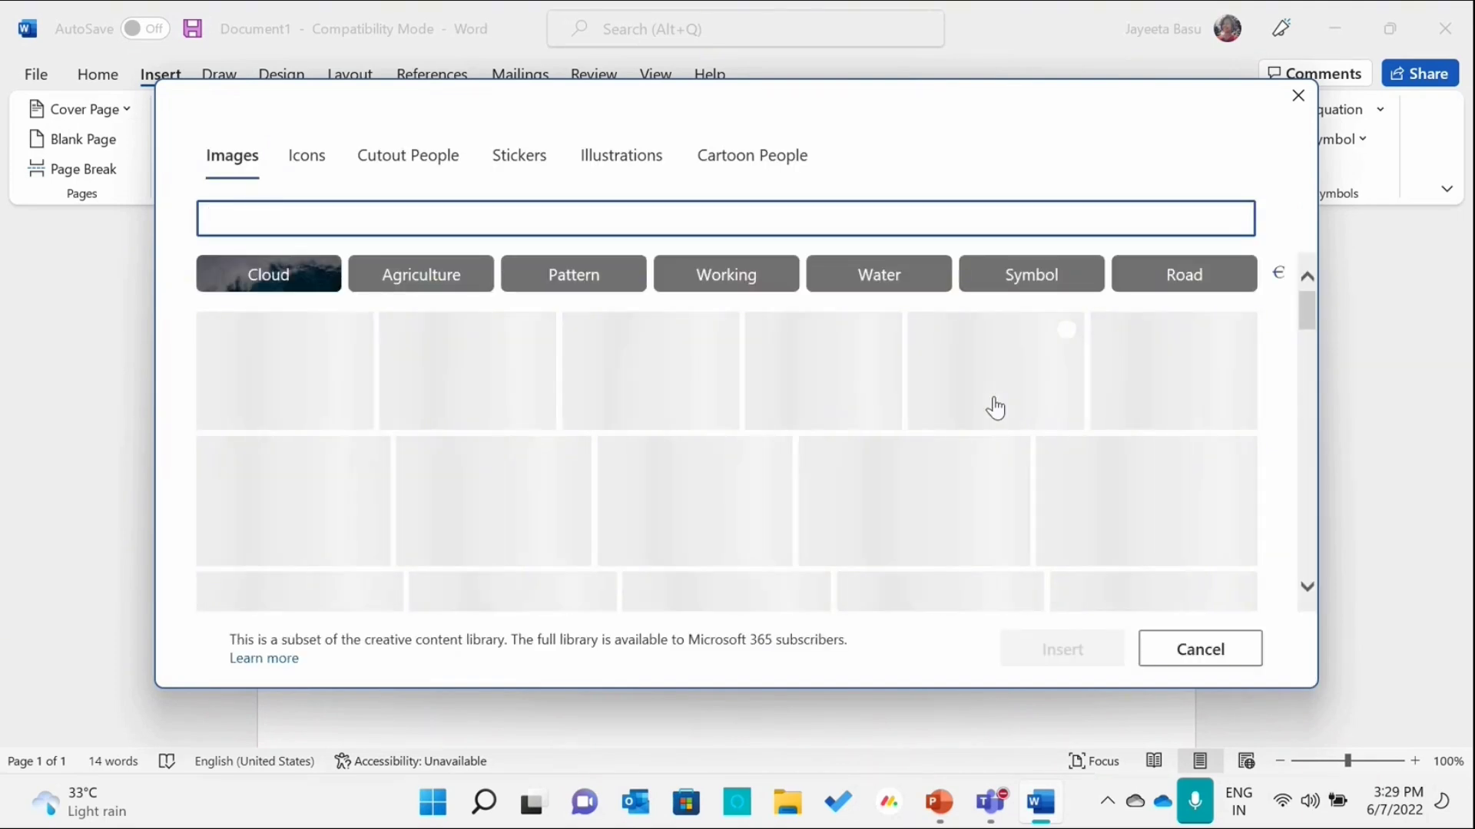
left_click(1303, 311)
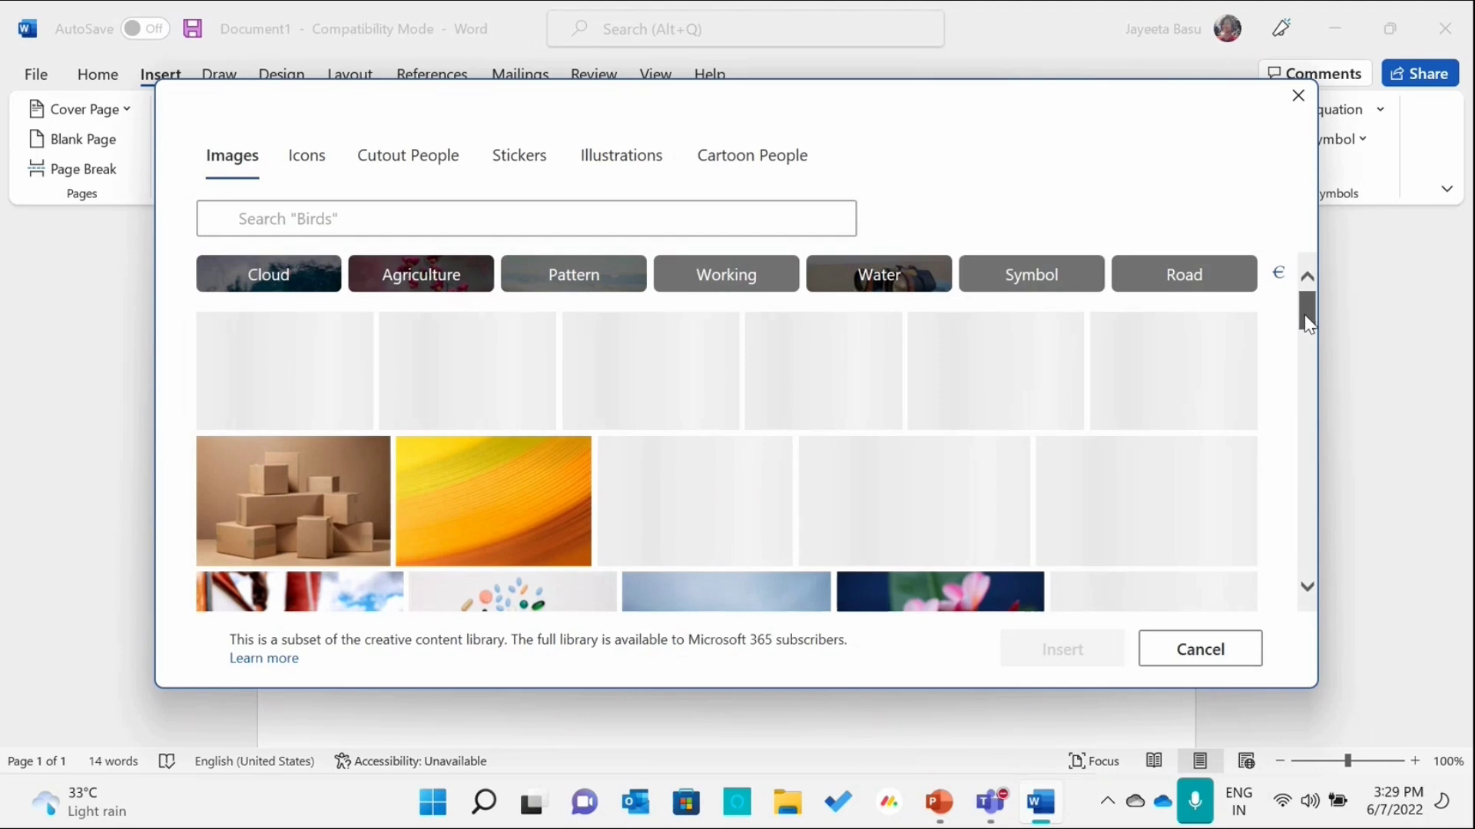
left_click_drag(1305, 317, 1304, 341)
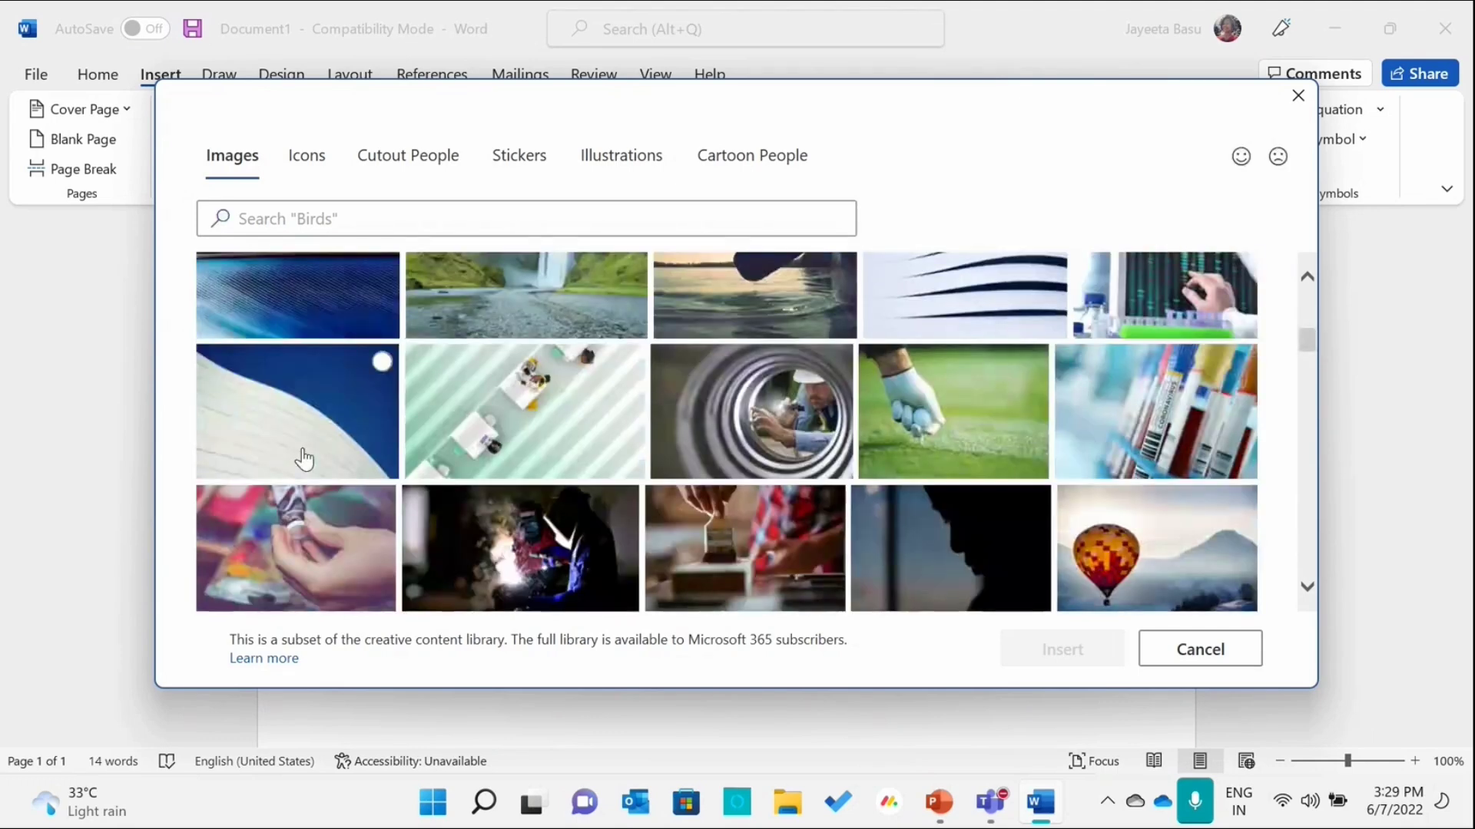
left_click(304, 459)
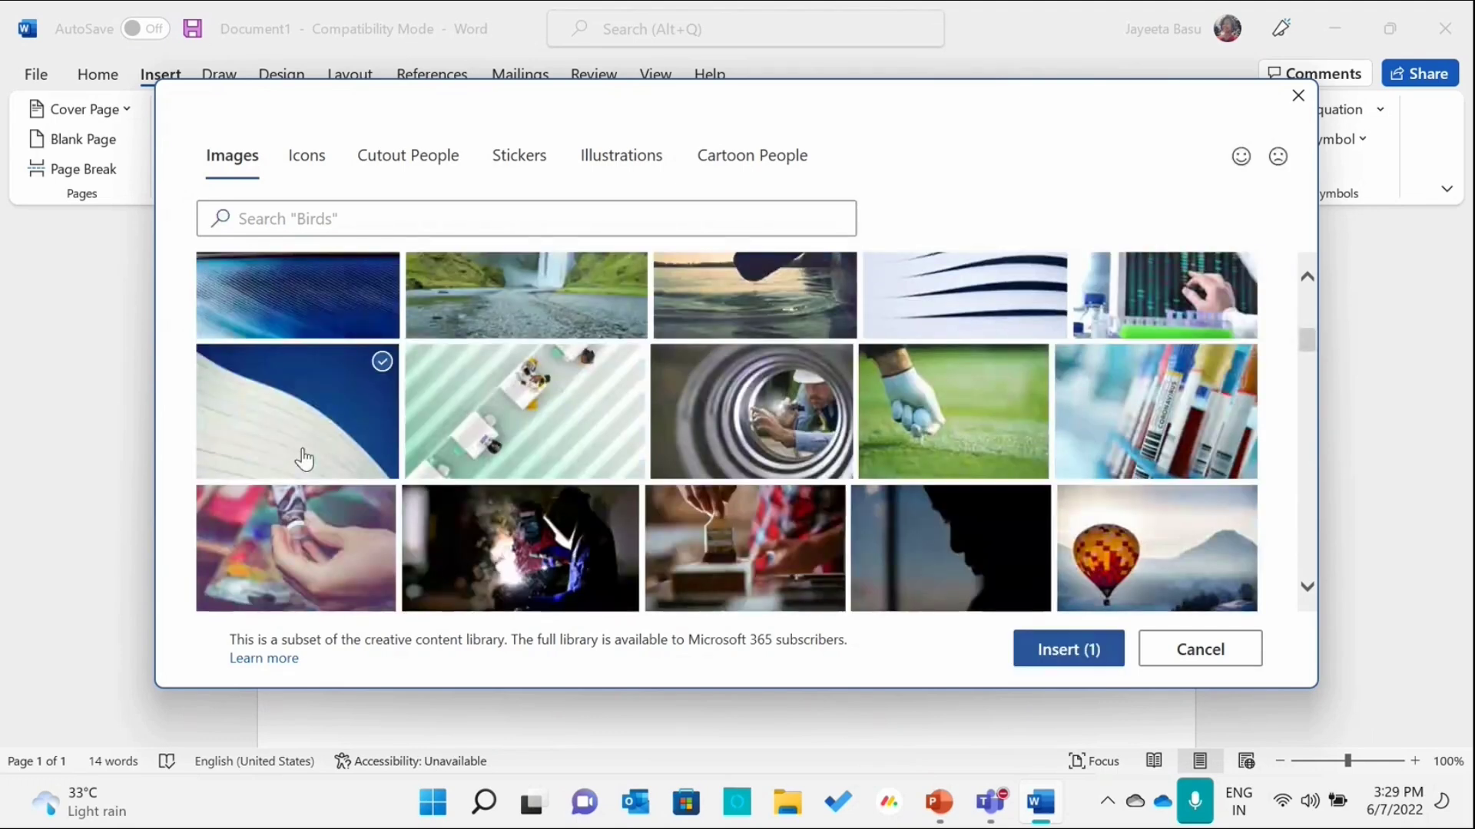
left_click(1031, 659)
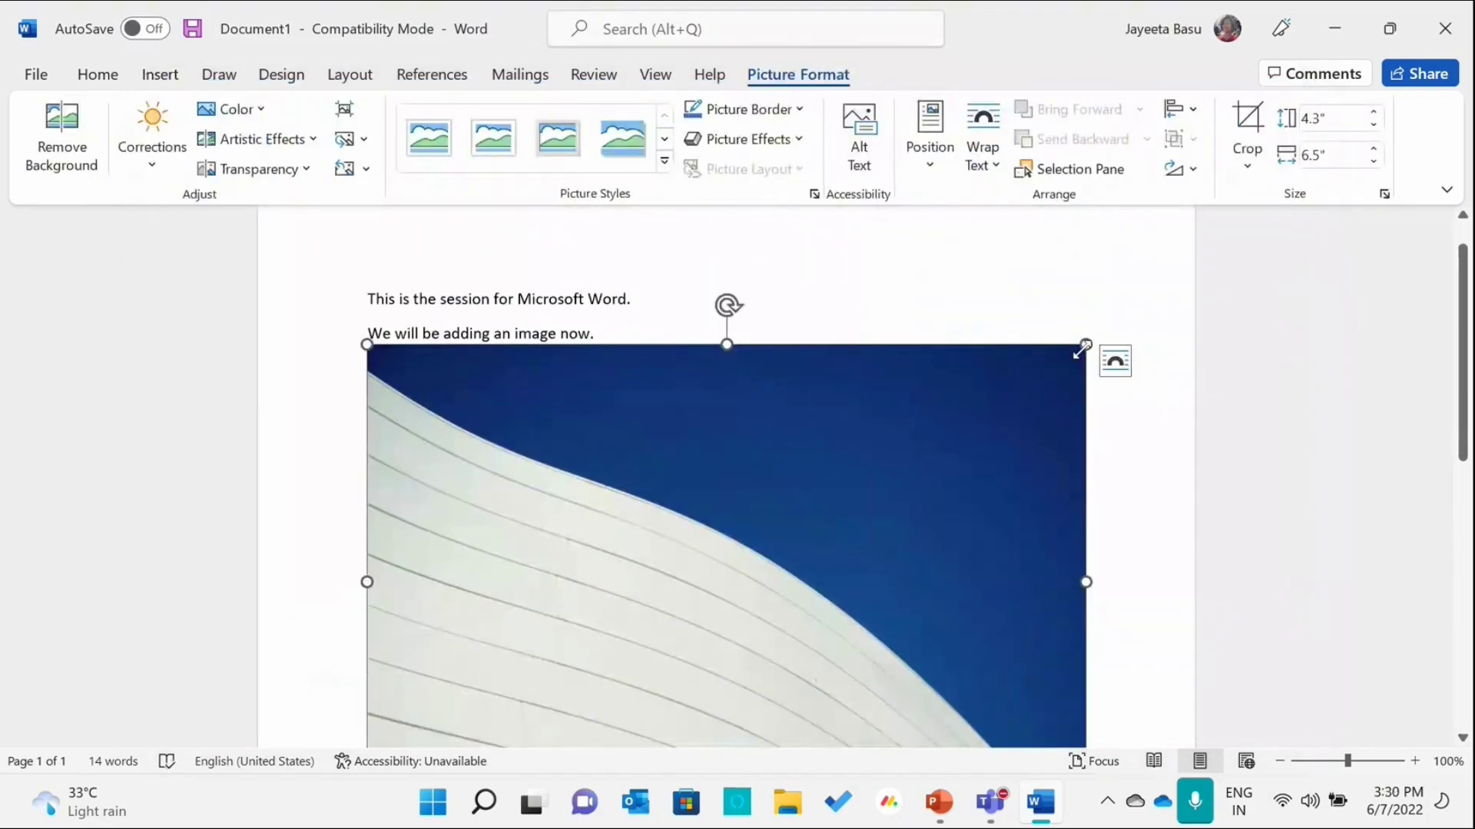
- Shrink the inserted picture to less than half its width and put it on its own line below the text
left_click_drag(1084, 346, 965, 348)
left_click_drag(953, 462, 846, 527)
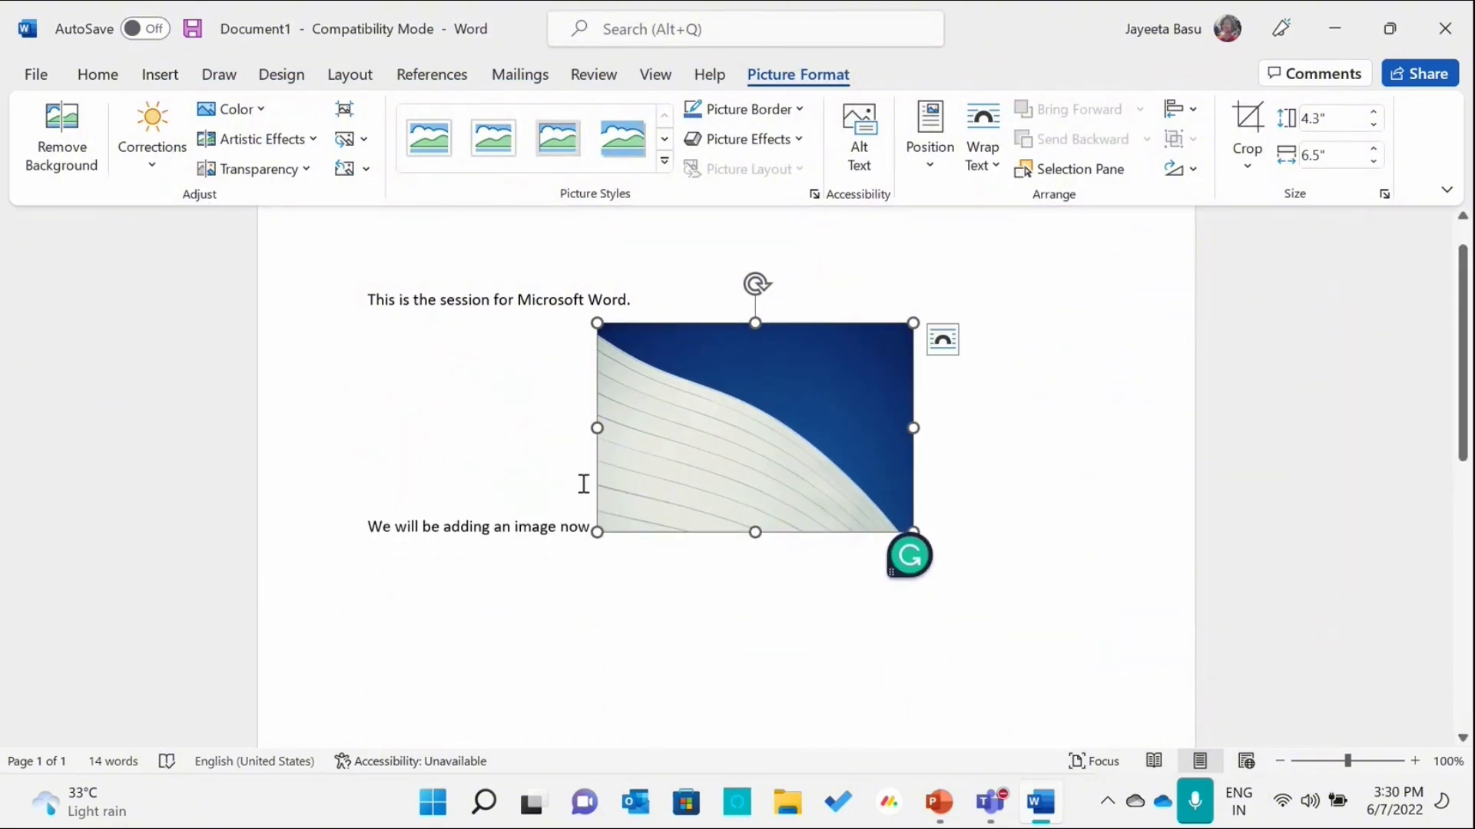
left_click(583, 484)
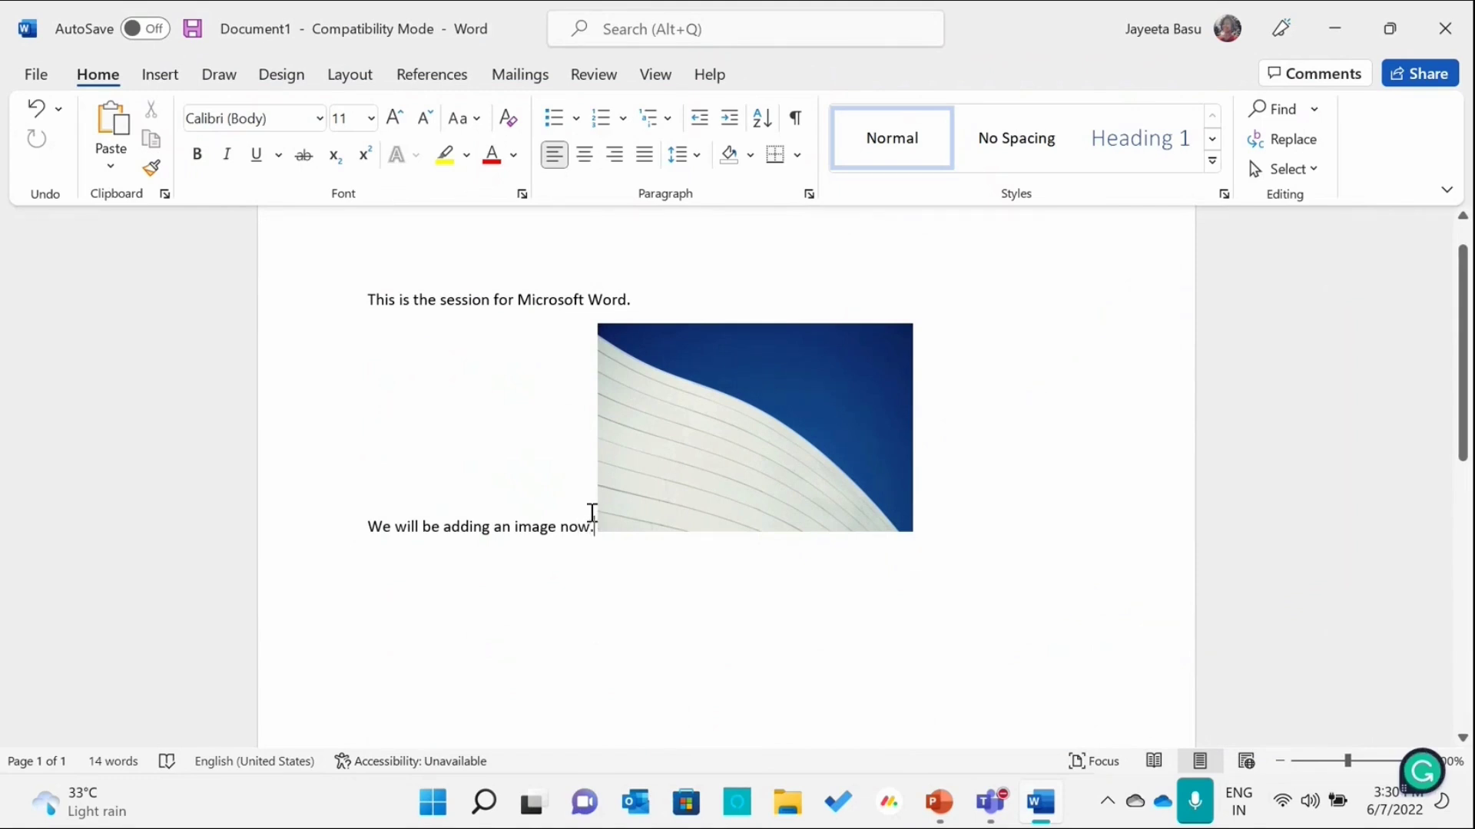
key("Return")
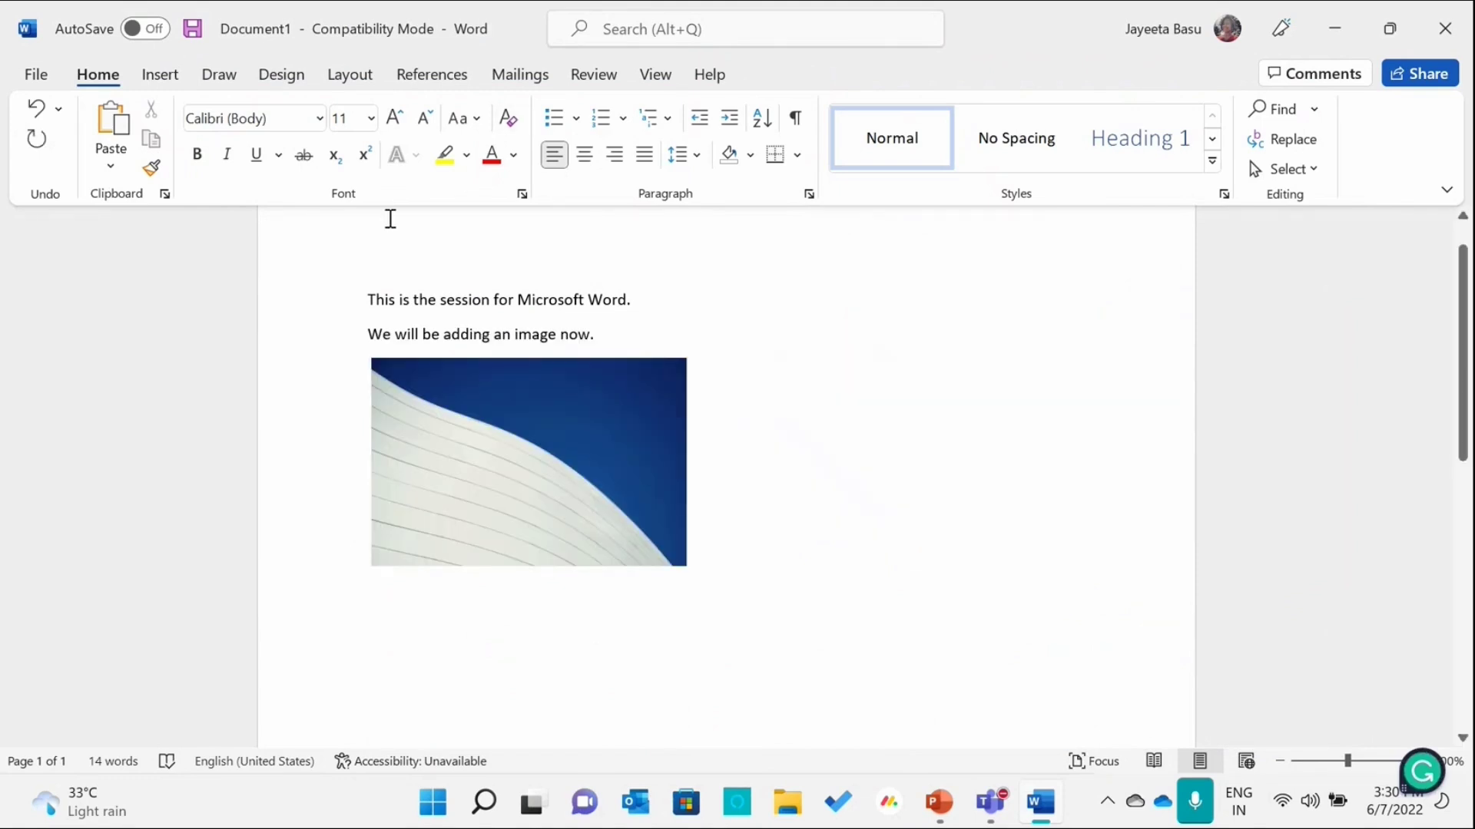
- Show the ruler in the document window
left_click(653, 74)
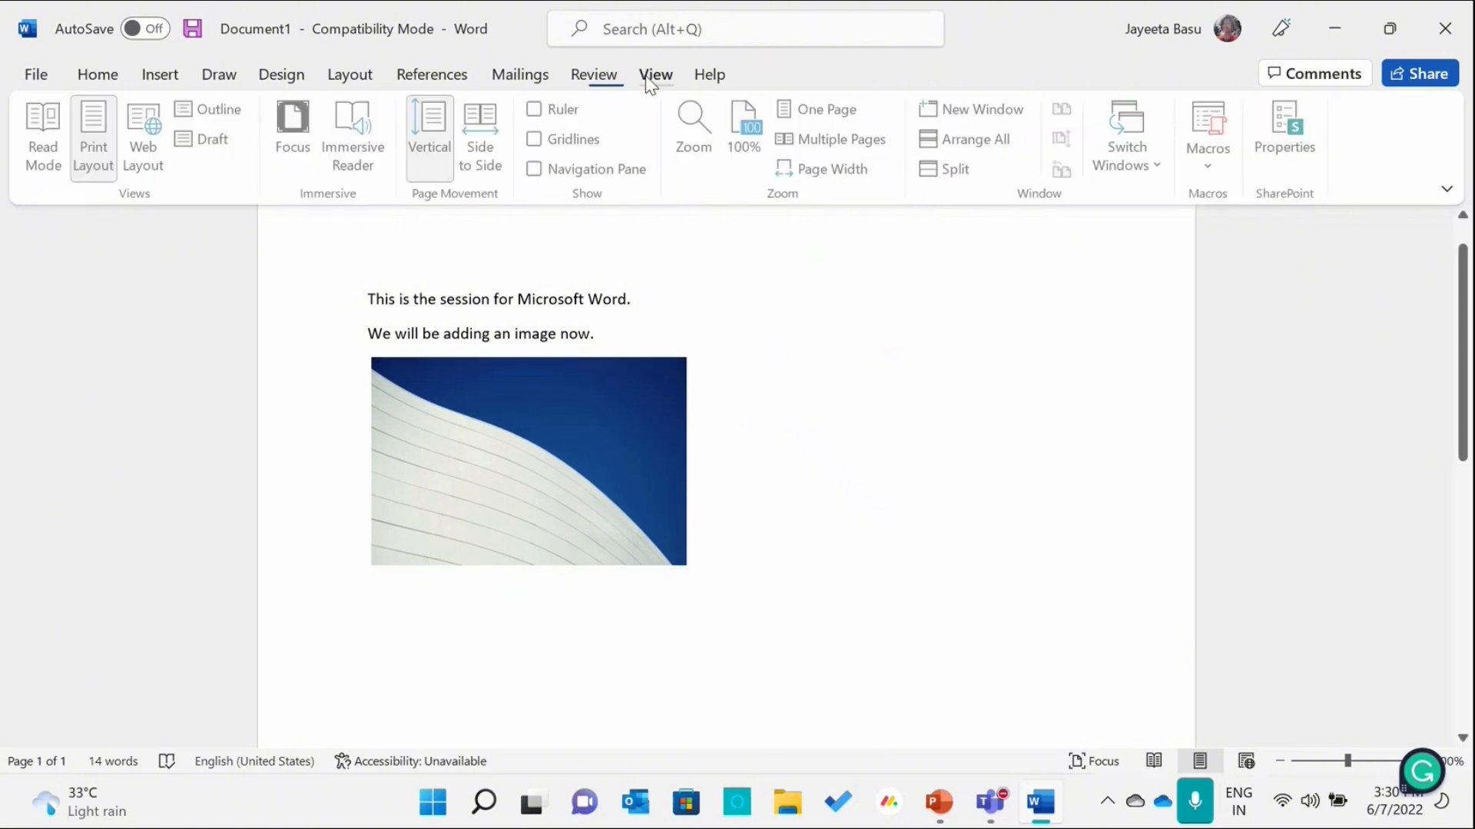
left_click(535, 110)
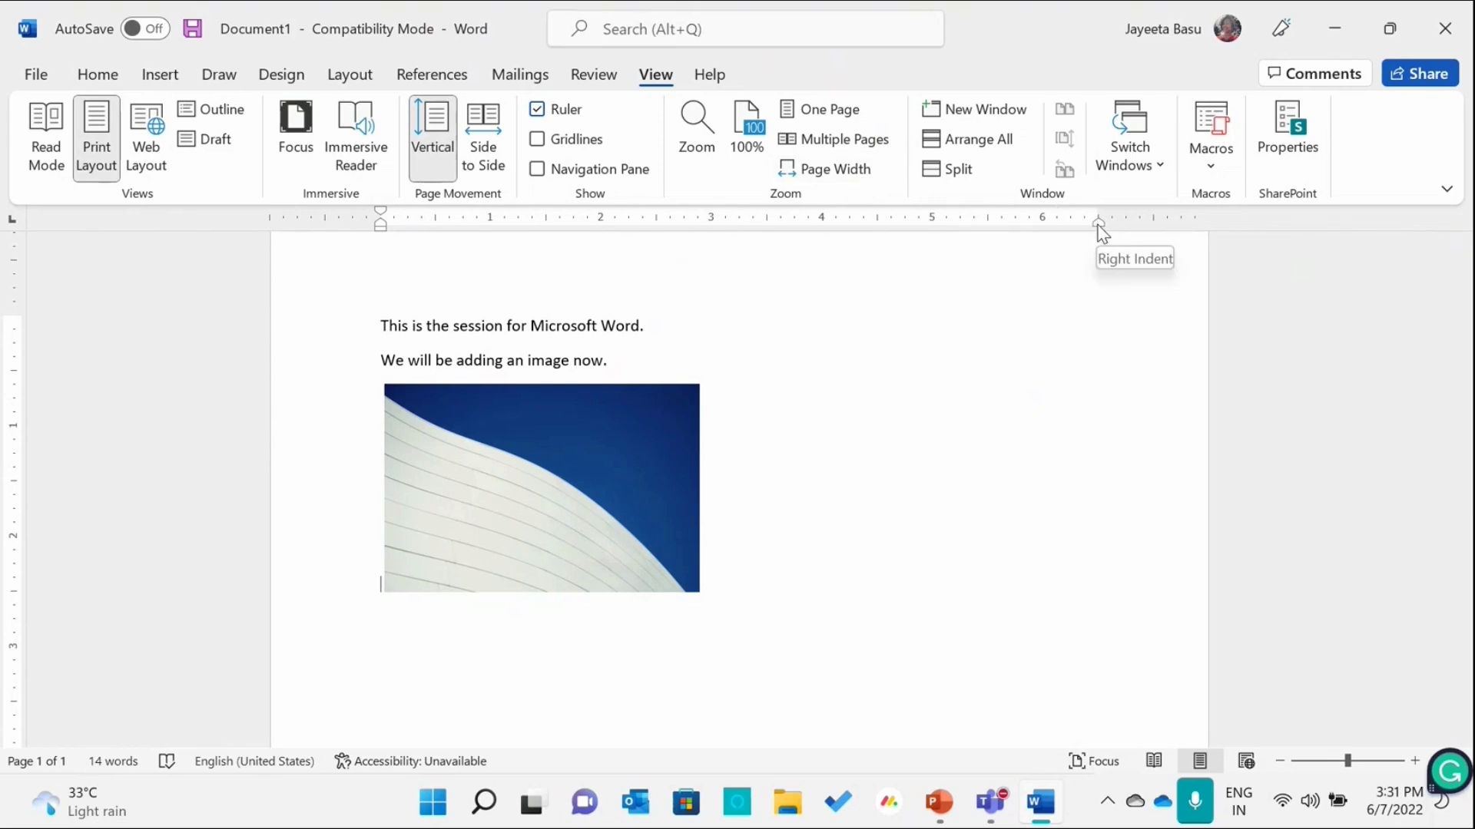
- Set the picture paragraph's first-line indent to about 3.3 inches and its right indent to about 6.9 inches on the ruler
left_click(469, 479)
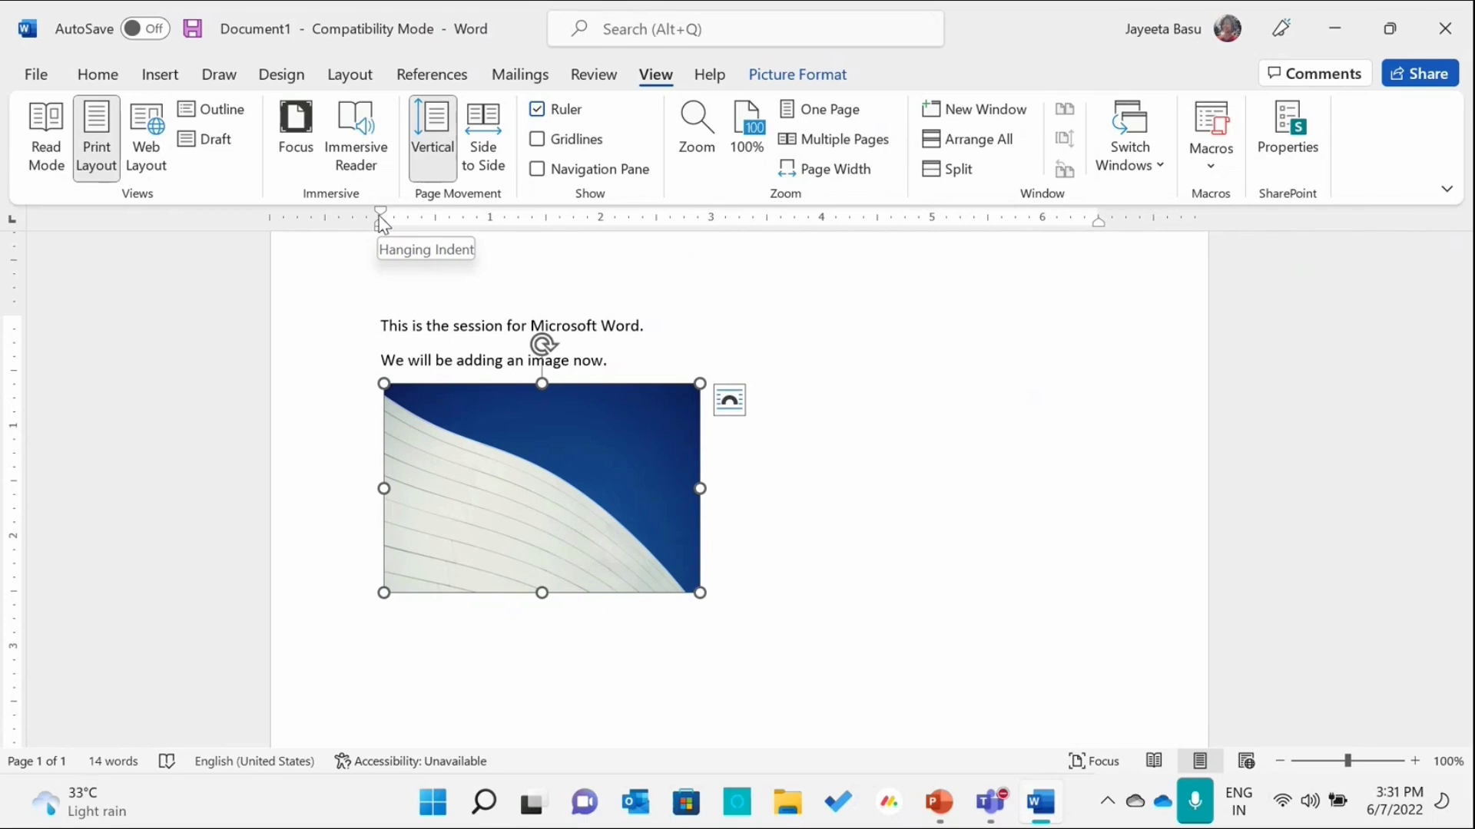
mouse_move(383, 222)
left_mouse_down()
mouse_move(415, 224)
mouse_move(369, 236)
mouse_move(382, 242)
mouse_move(386, 218)
mouse_move(817, 228)
mouse_move(744, 234)
left_mouse_up()
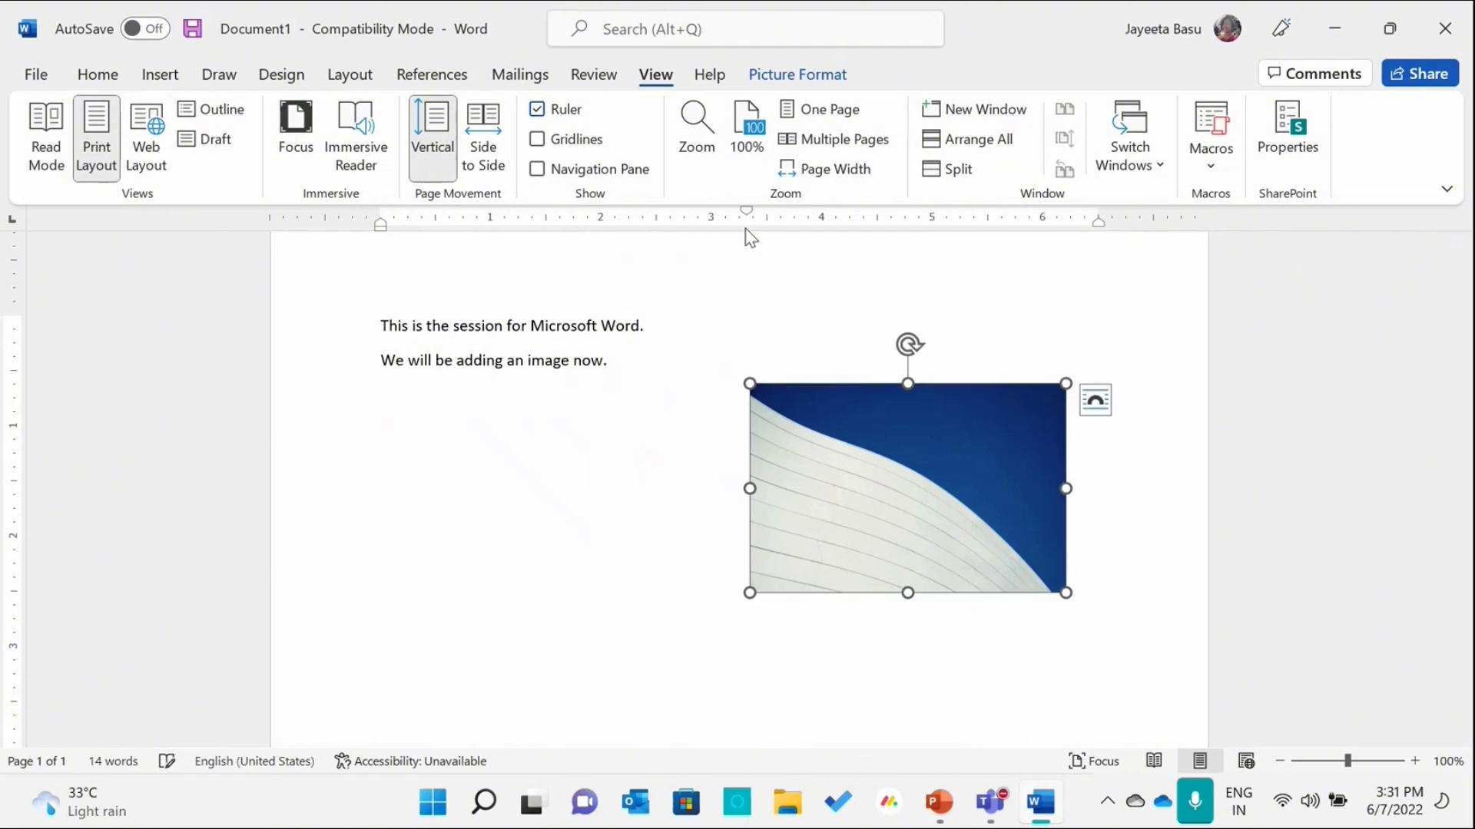
left_click_drag(1099, 230, 1143, 234)
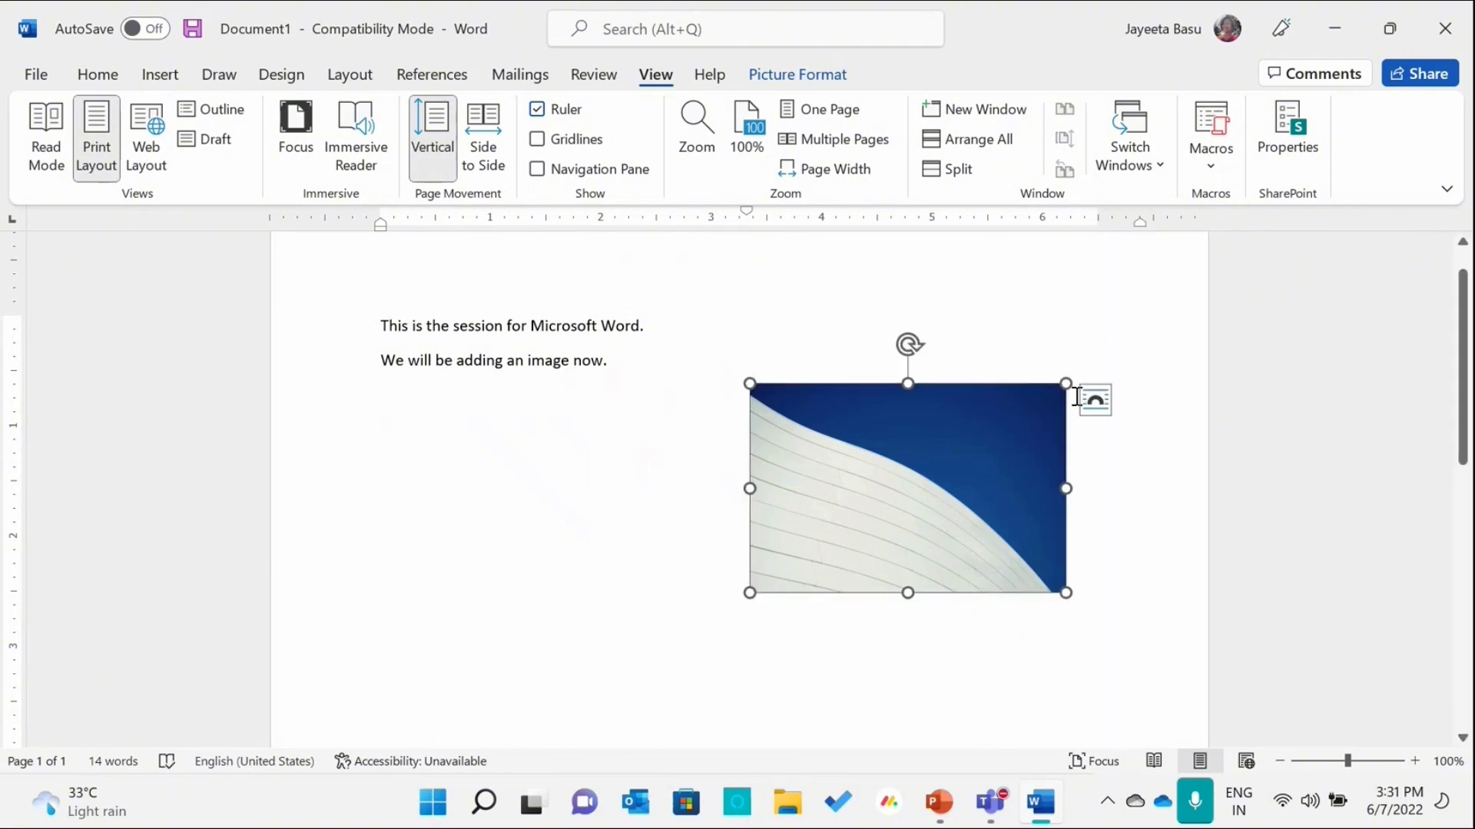
- Resize the picture to about 2.4 inches wide and return its first-line indent to the left margin
left_click_drag(1063, 379, 1113, 411)
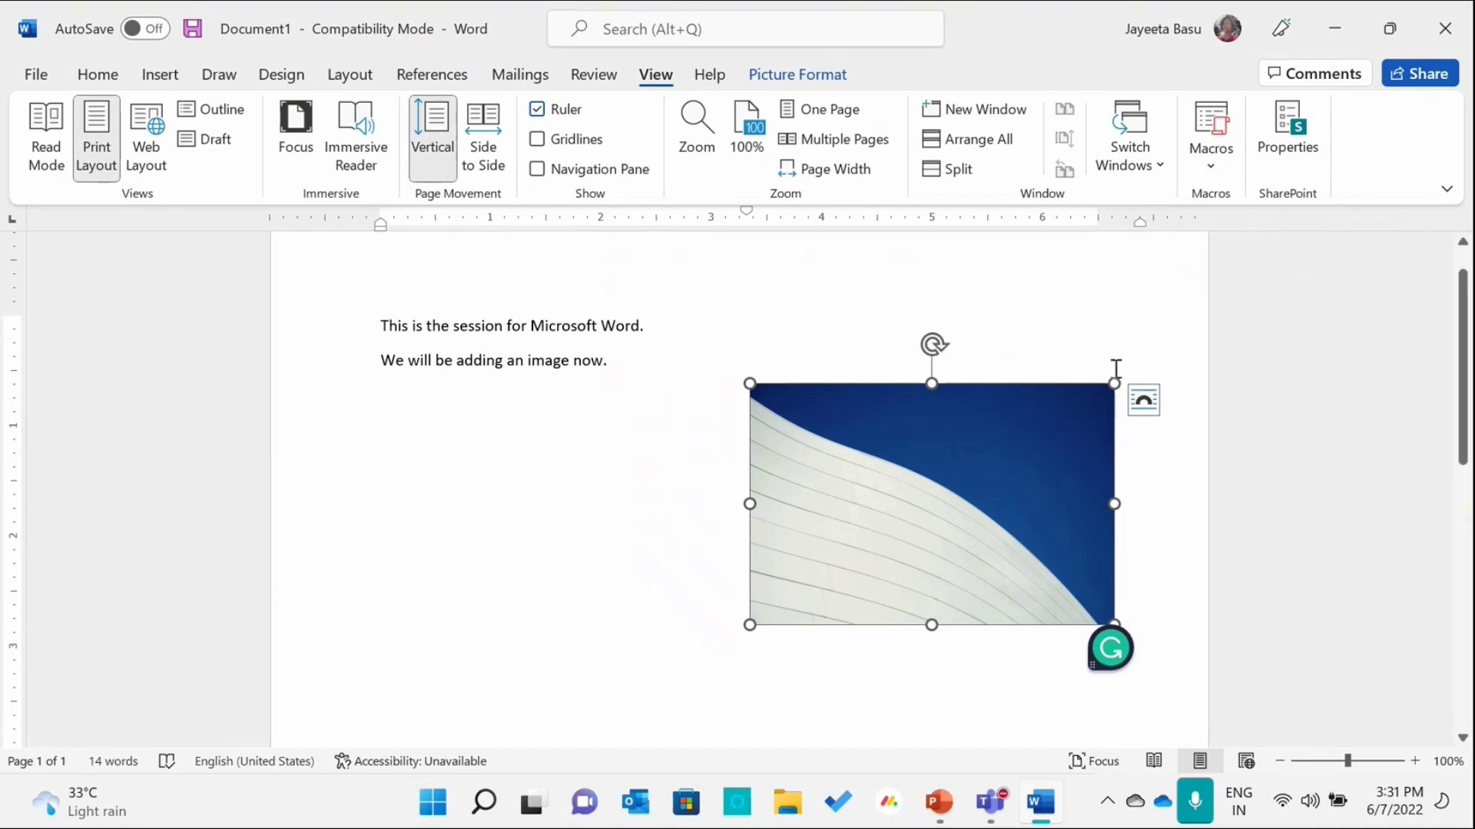
left_click_drag(1115, 379, 1022, 453)
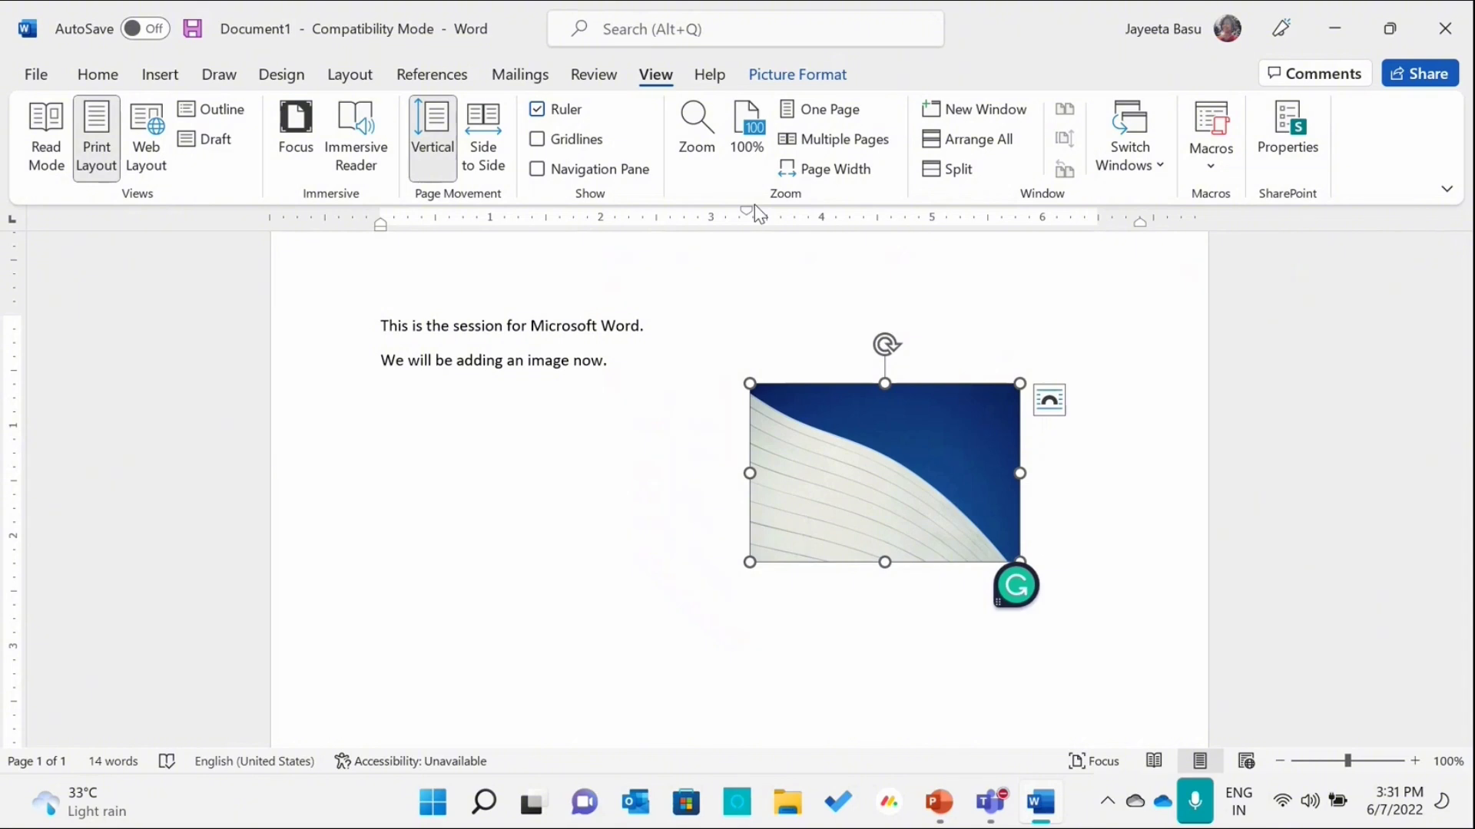
mouse_move(751, 219)
left_mouse_down()
mouse_move(712, 211)
mouse_move(536, 238)
mouse_move(455, 270)
mouse_move(380, 263)
left_mouse_up()
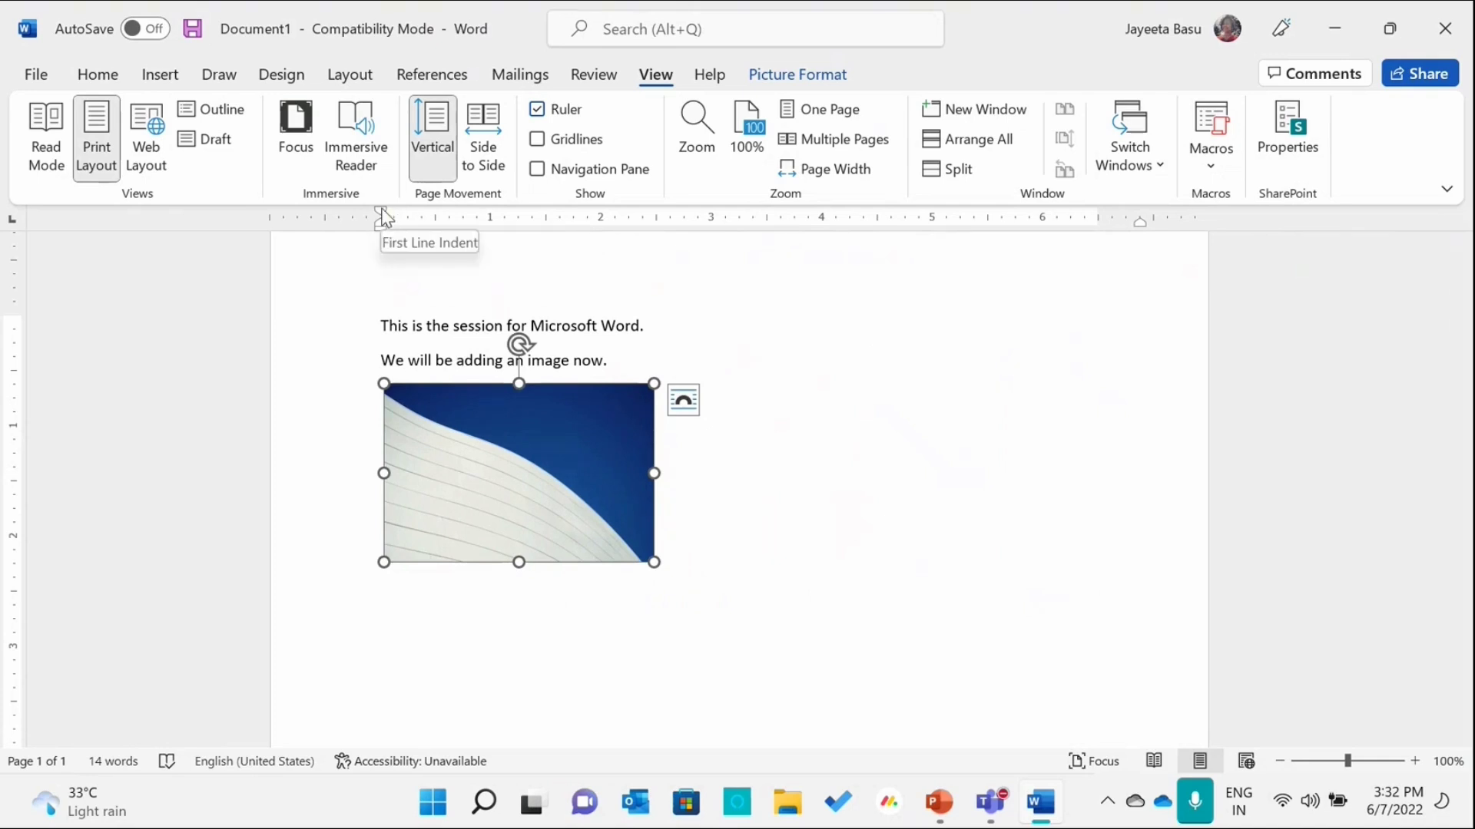
- Indent the first text line to about 2.4 inches and the second text line to about 4.4 inches using the ruler
left_click(382, 326)
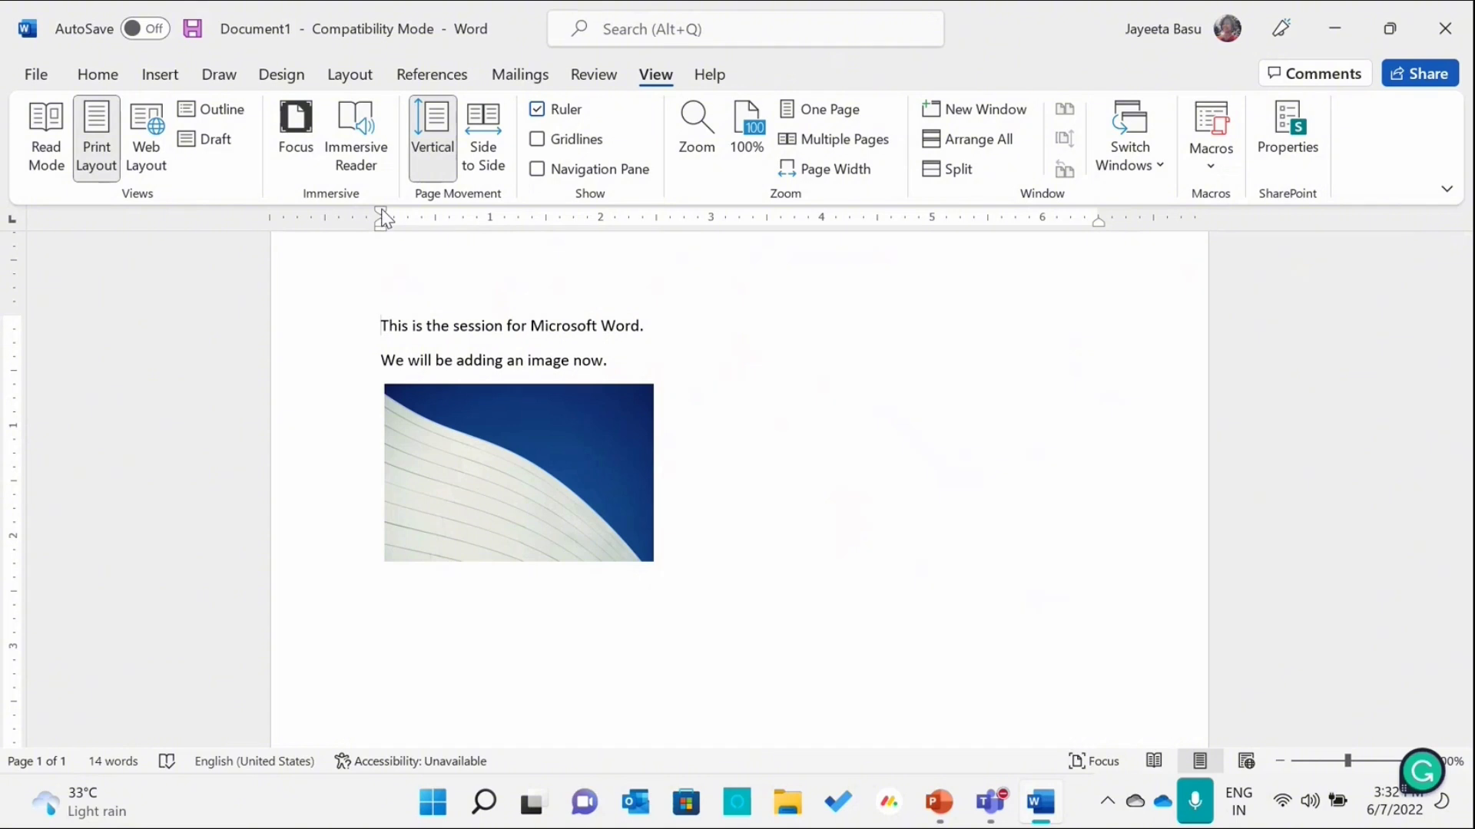
left_click_drag(382, 217, 392, 218)
mouse_move(390, 217)
left_mouse_down()
mouse_move(638, 222)
mouse_move(379, 227)
mouse_move(417, 233)
mouse_move(652, 205)
left_mouse_up()
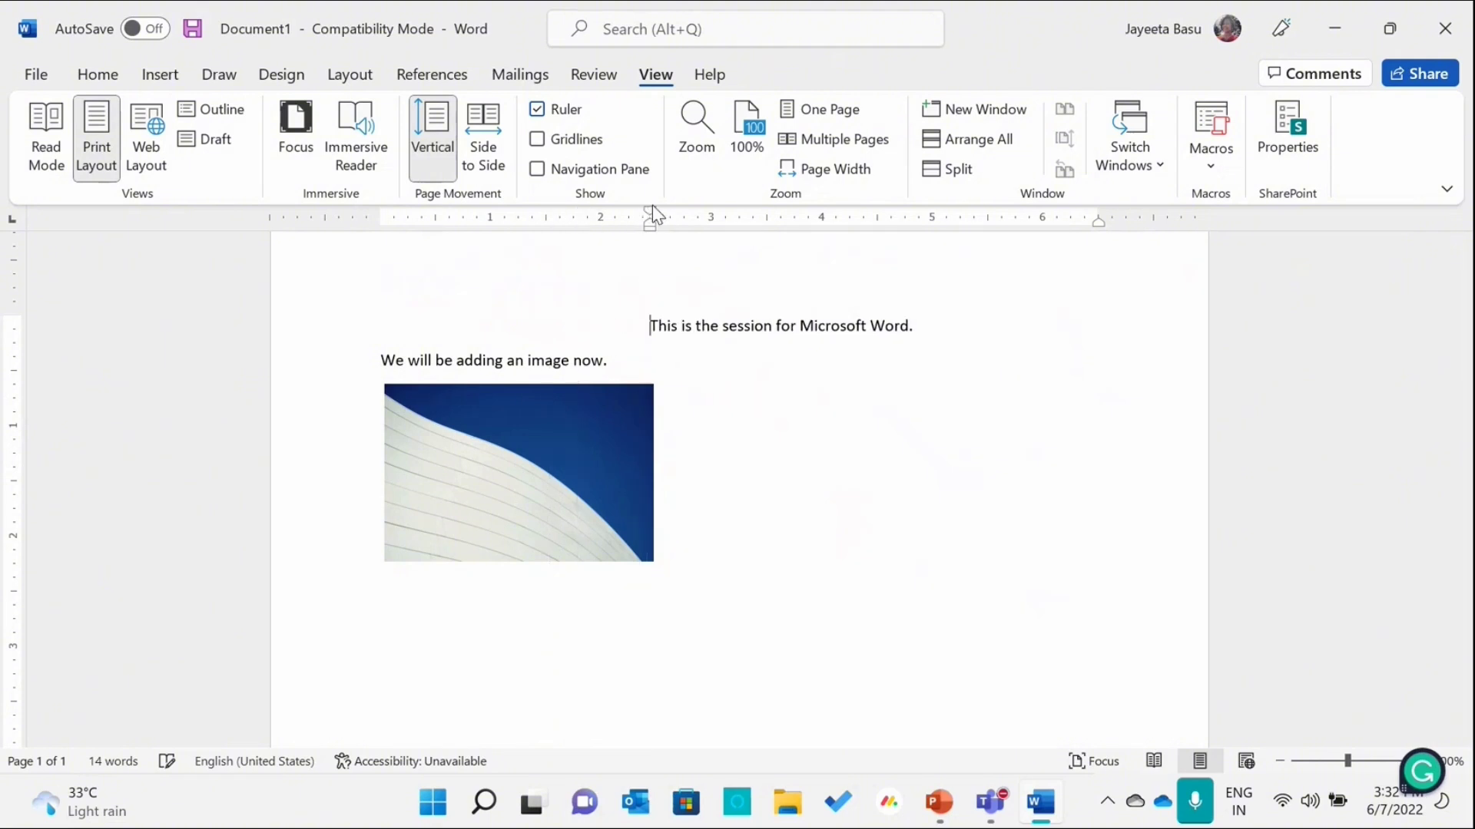
left_click(375, 360)
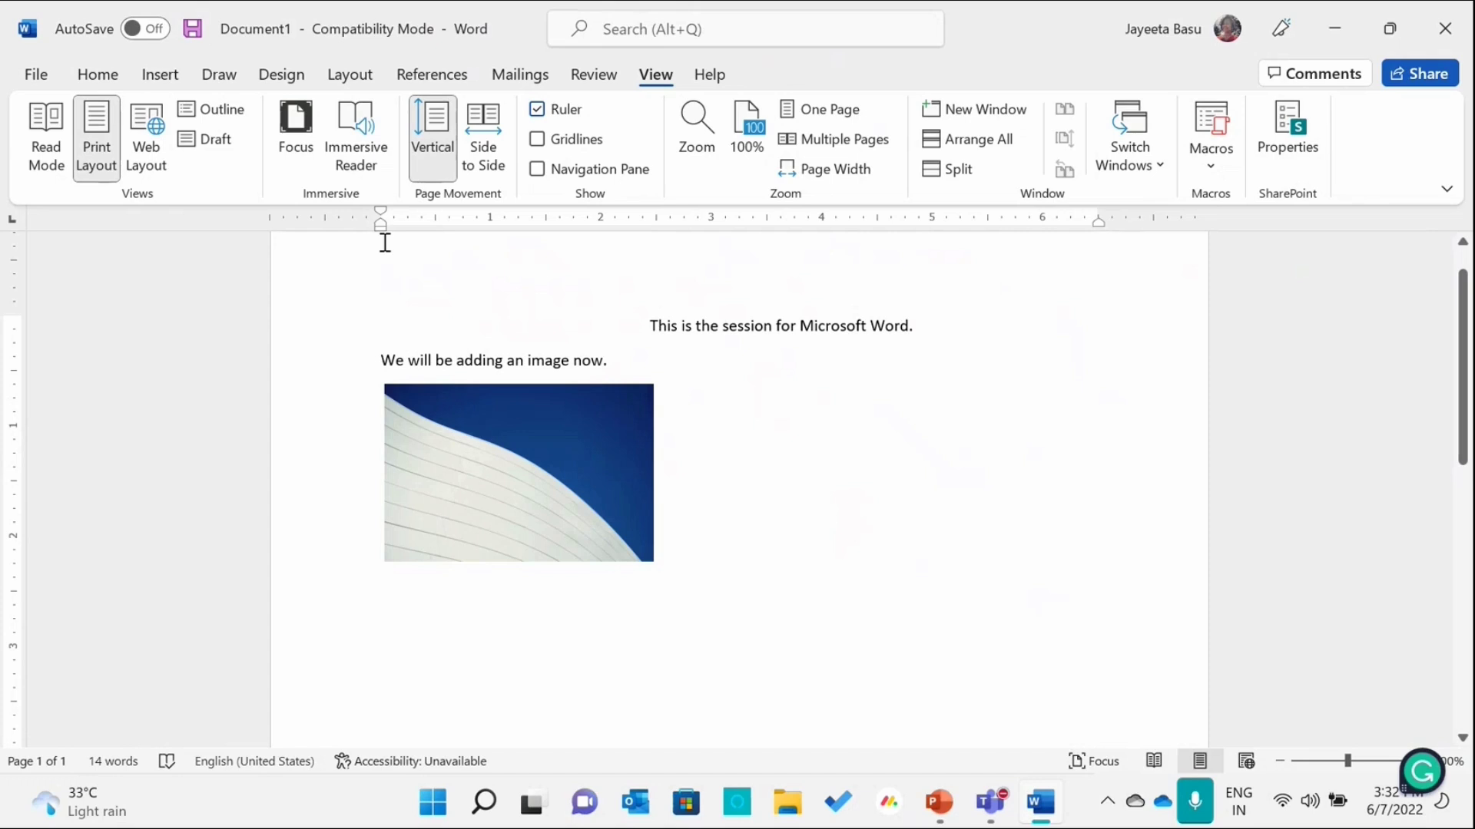
mouse_move(381, 227)
left_mouse_down()
mouse_move(905, 277)
mouse_move(864, 271)
left_mouse_up()
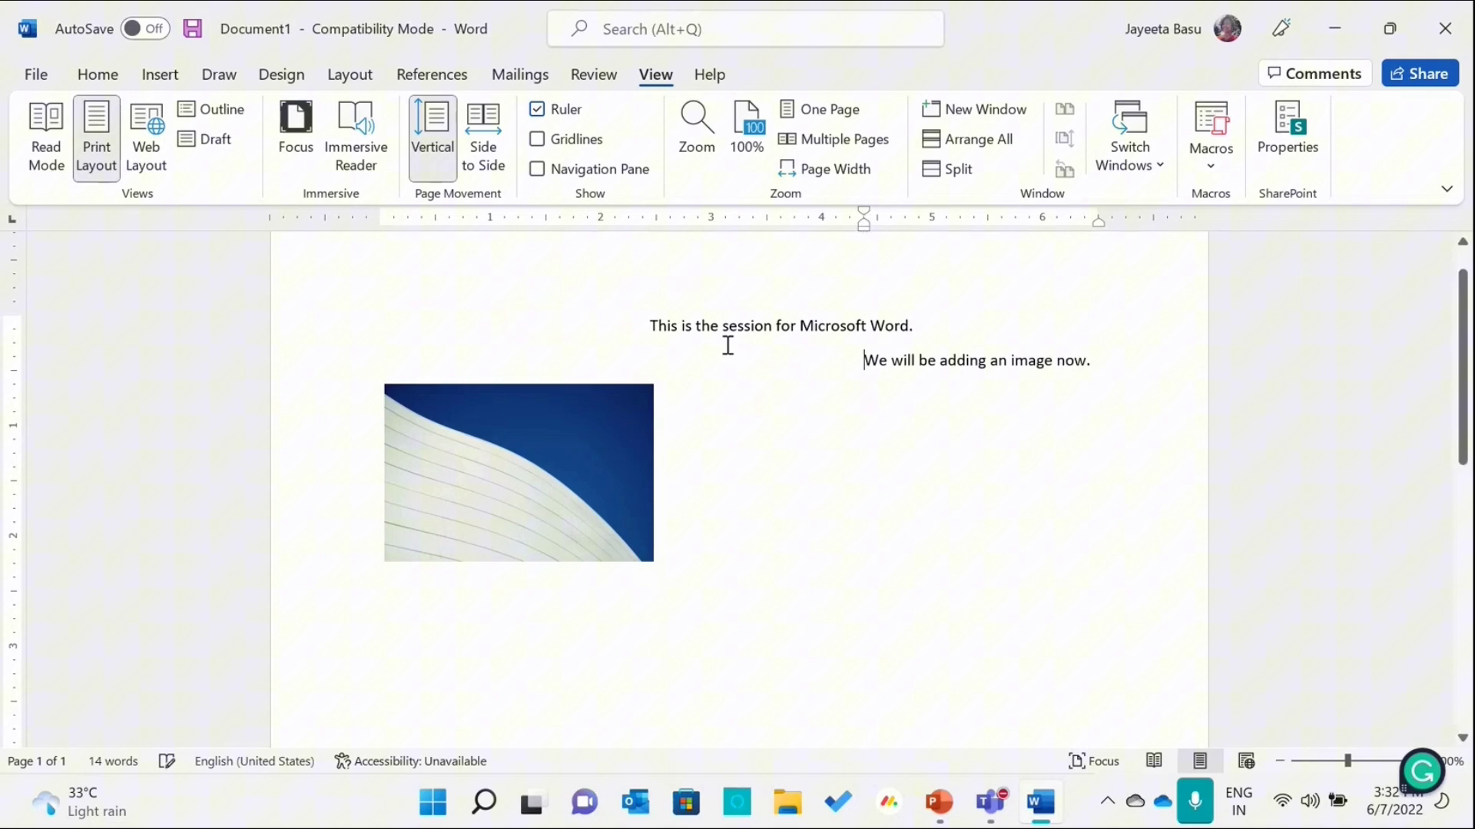
- With the picture selected, cycle the ruler's tab selector through the tab types to the marker following Bar Tab
left_click(607, 418)
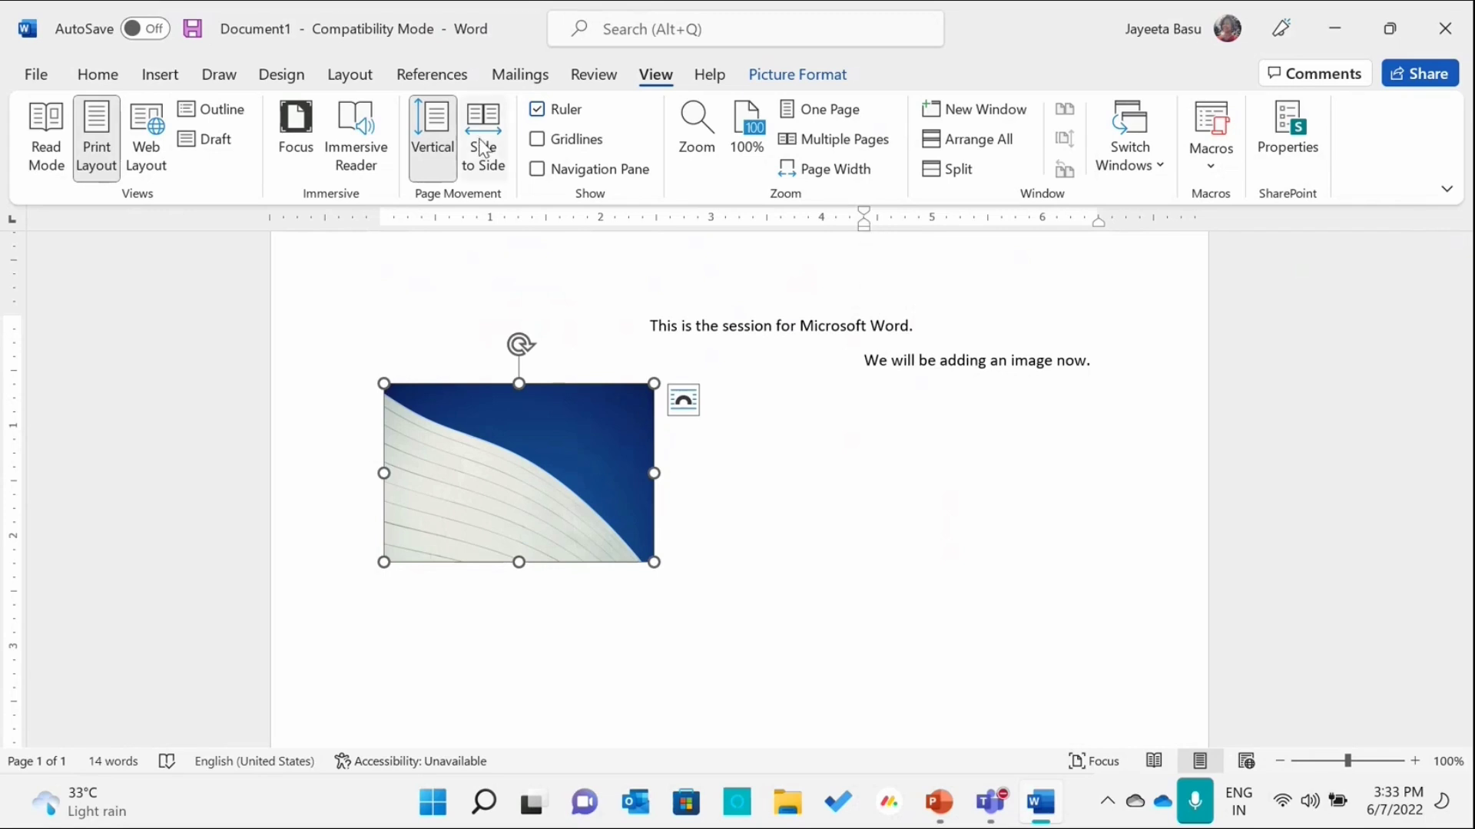
left_click(11, 221)
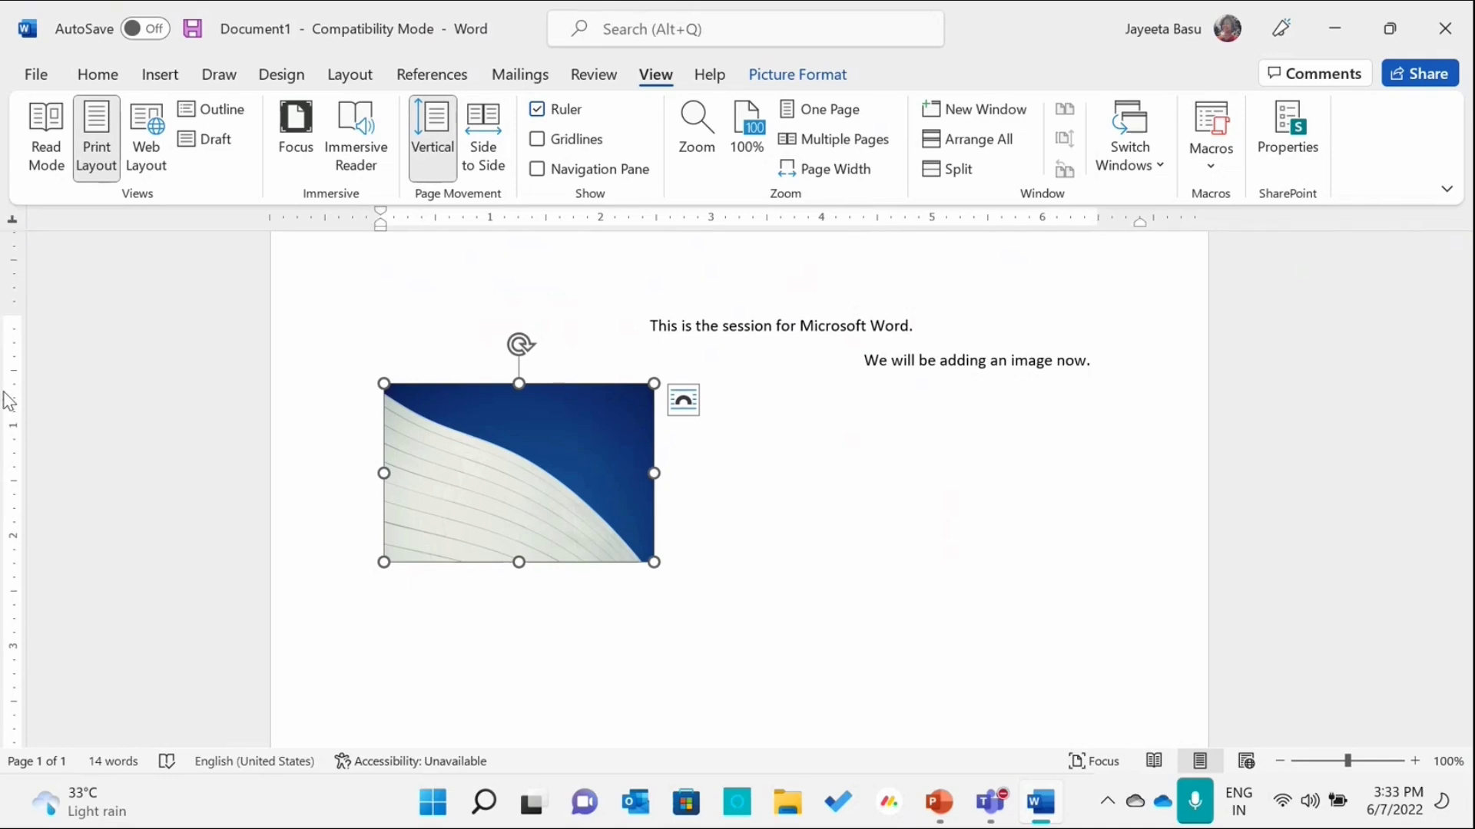
left_click(11, 221)
left_click(10, 221)
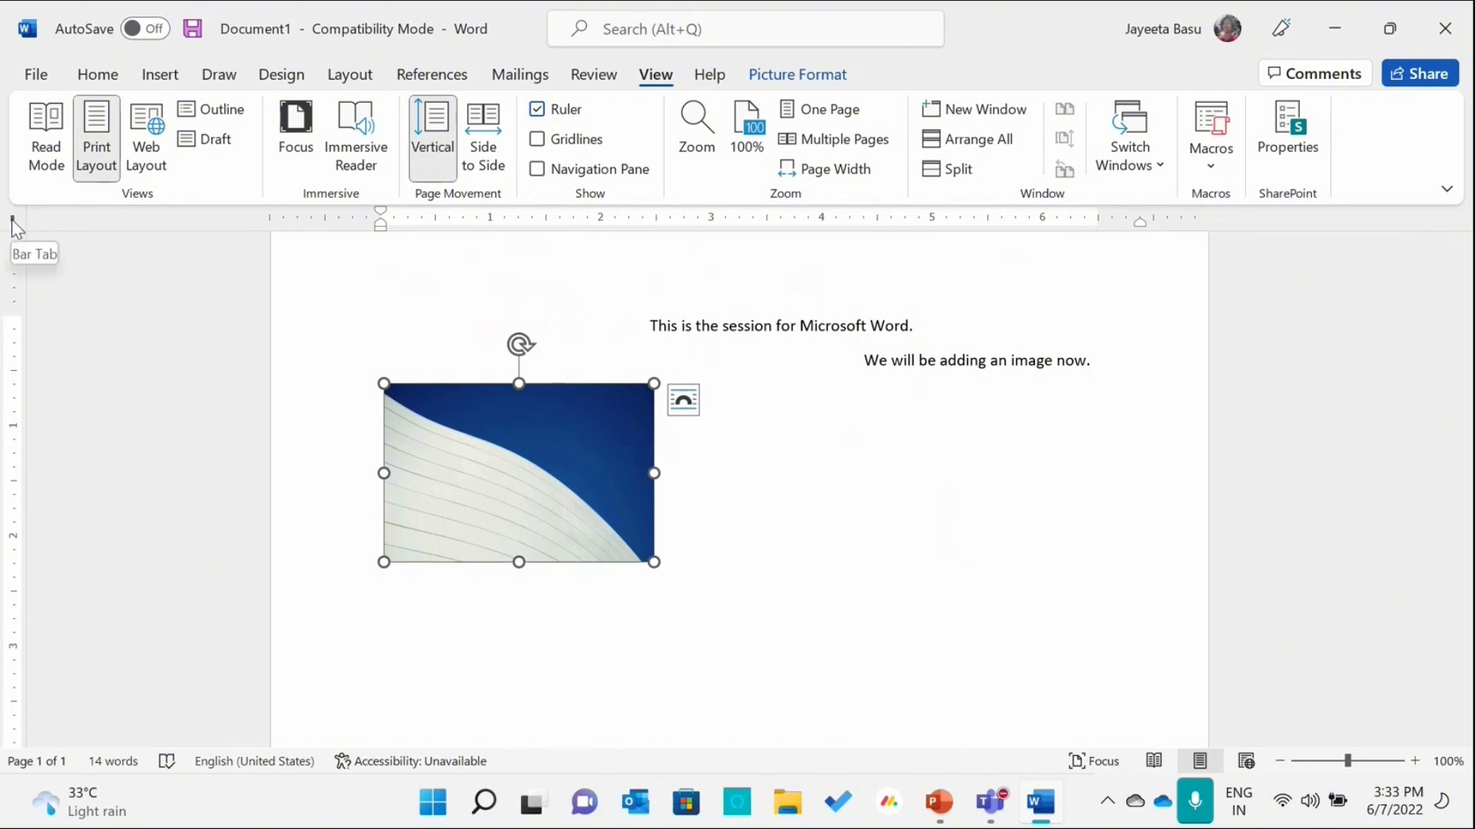
left_click(12, 219)
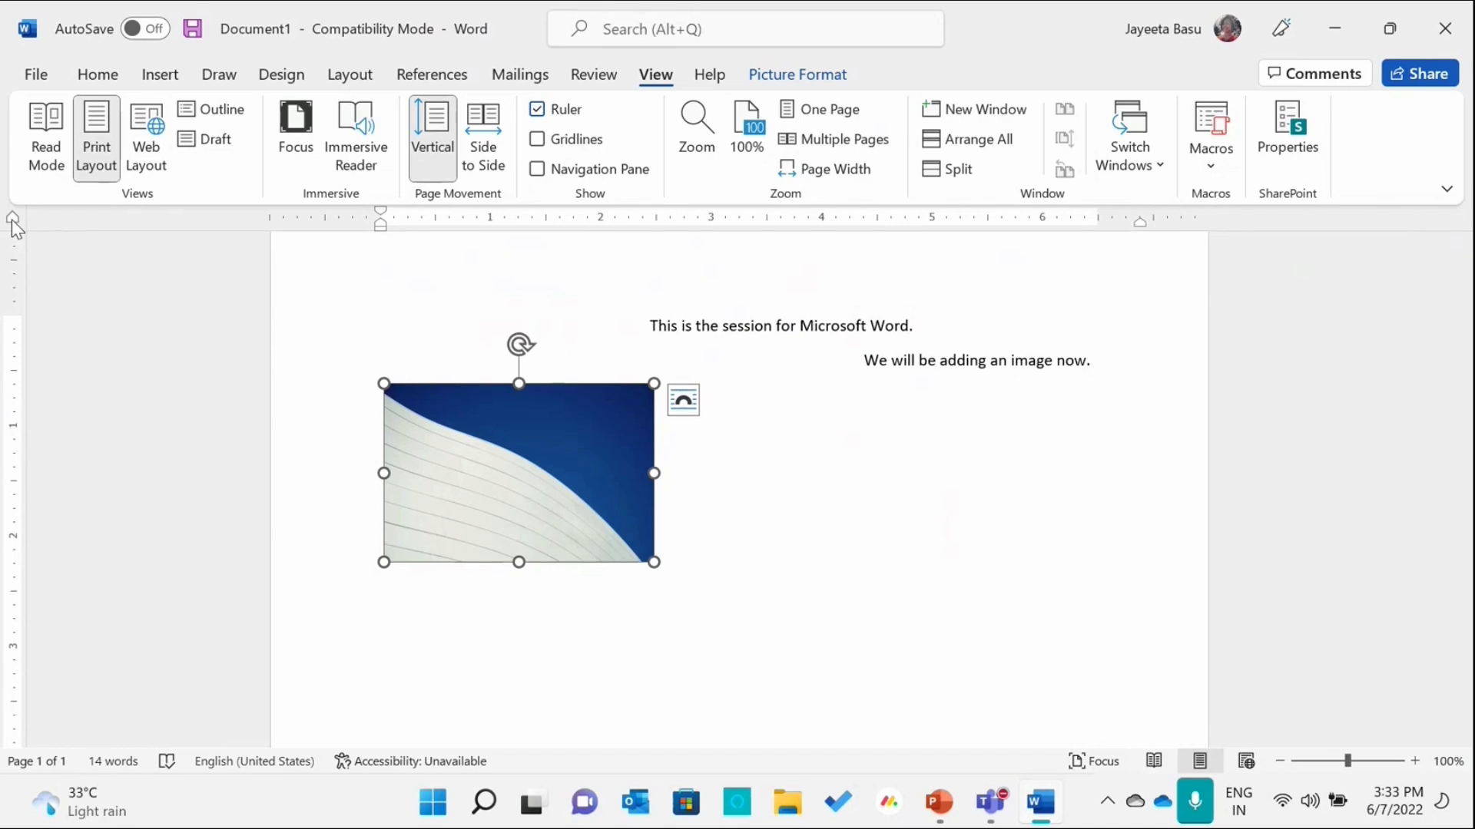